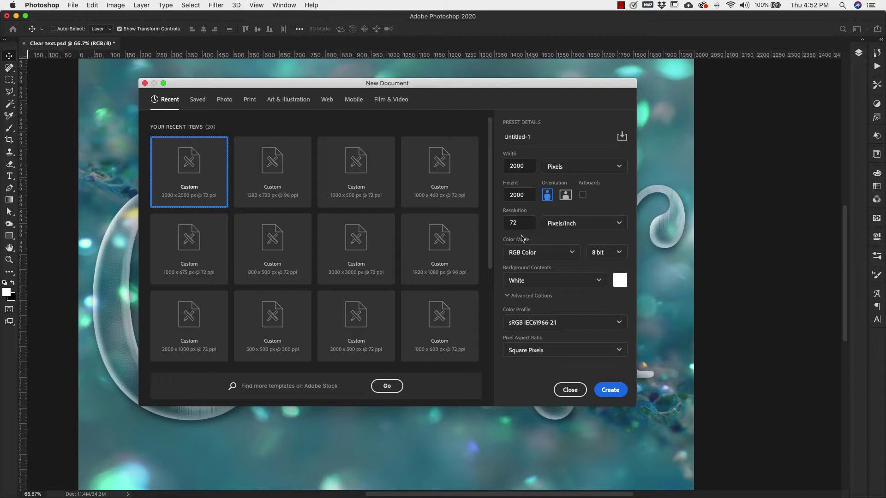
Create the blank white 2000 × 2000 px, 72 ppi document Untitled-1
click(608, 391)
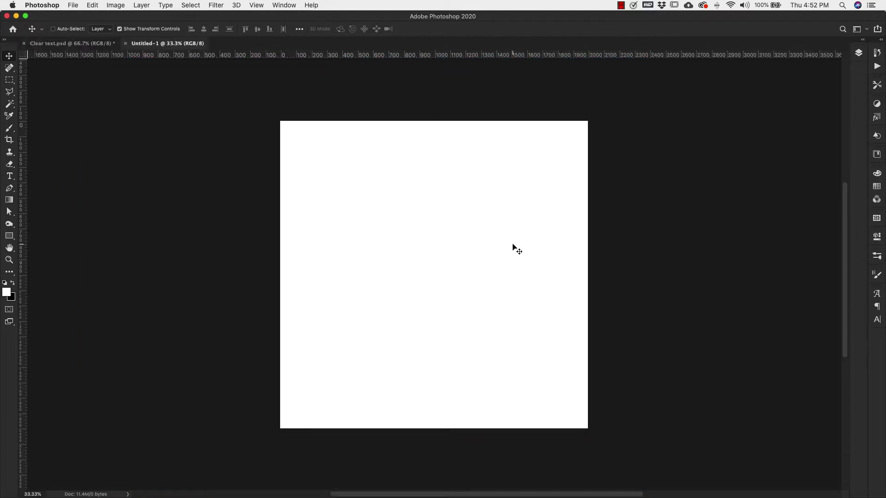
scroll(512, 245, right, 3)
scroll(513, 245, down, 1)
Unlock the Background as Layer 0, convert it to a smart object, and open Layer 01.psb
key(F7)
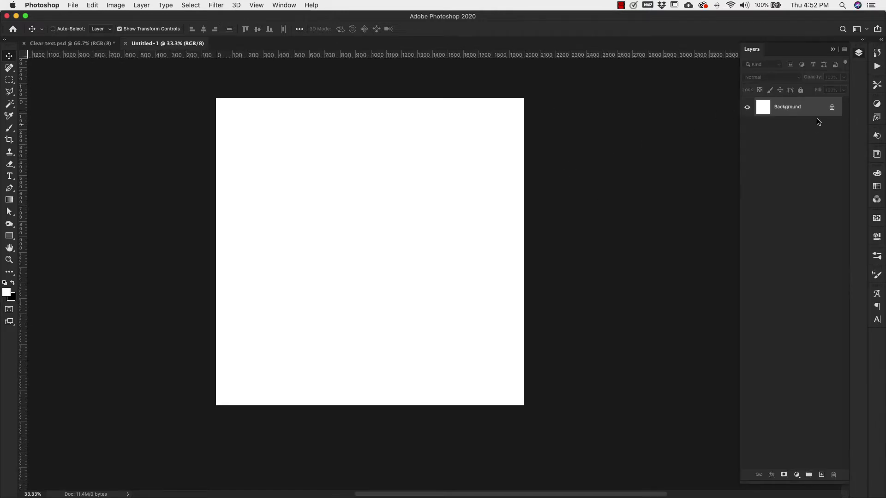
click(832, 107)
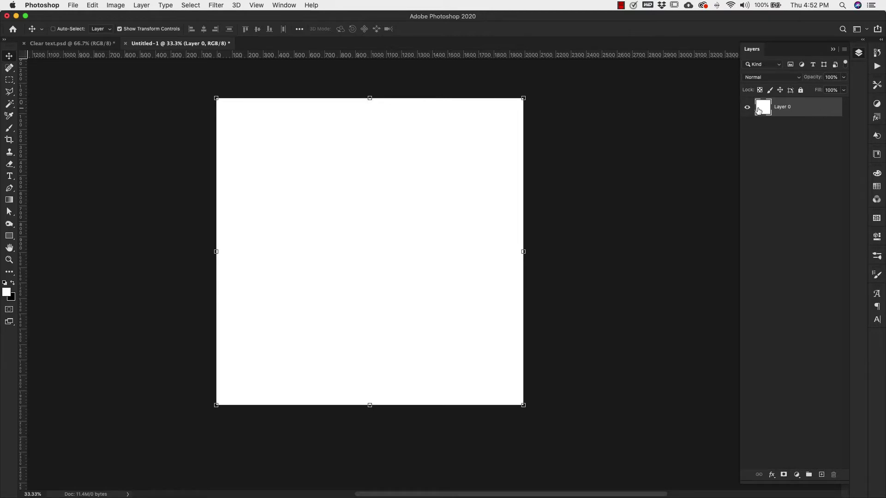
right_click(818, 111)
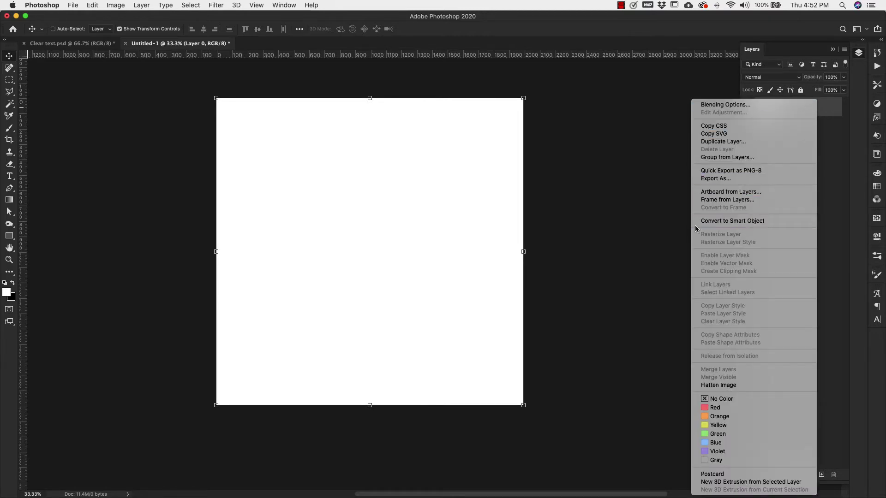
click(737, 220)
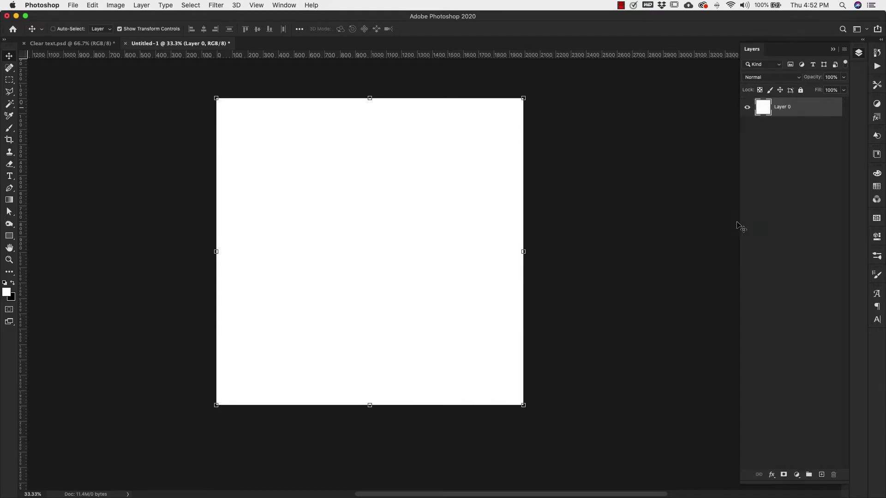
double_click(769, 111)
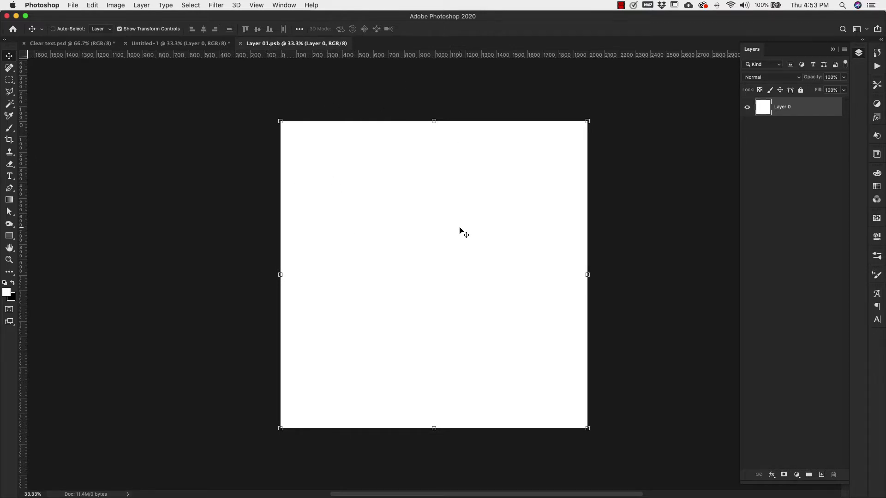
Place the pier photo in Layer 01.psb, scale it to cover the square, and shift it up
click(71, 7)
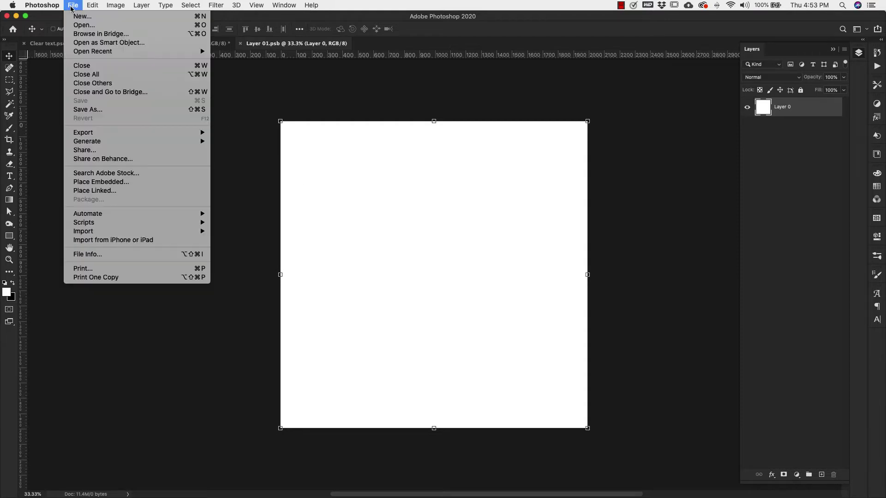
click(98, 183)
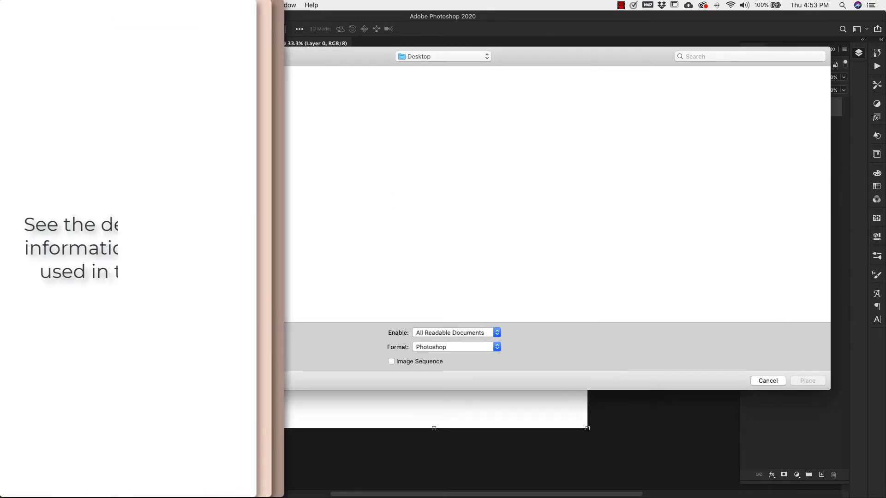
key(alt+super+l)
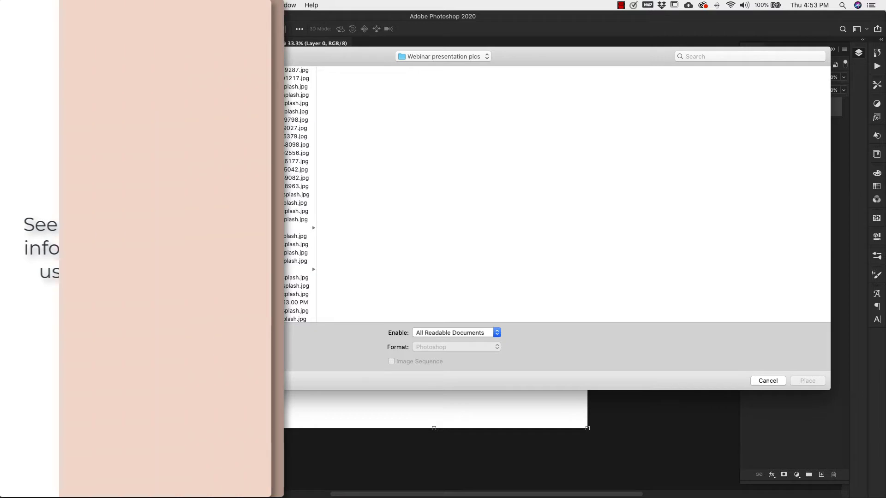
click(248, 244)
click(249, 252)
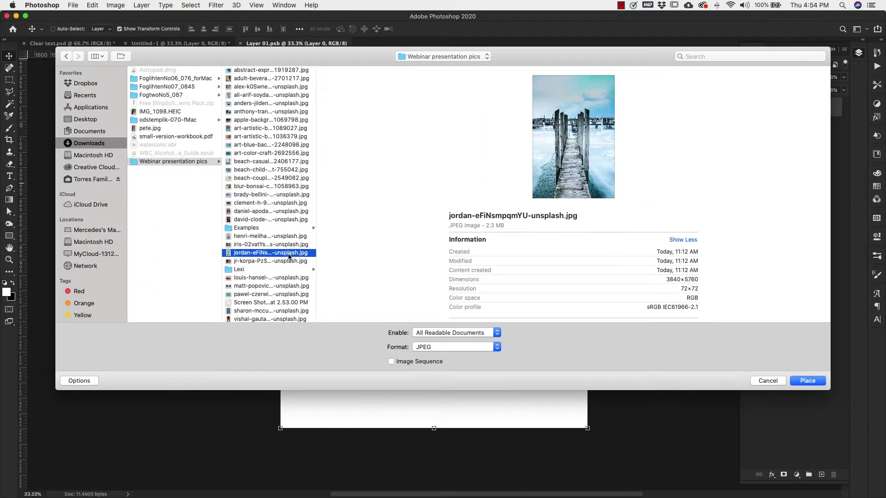
click(805, 380)
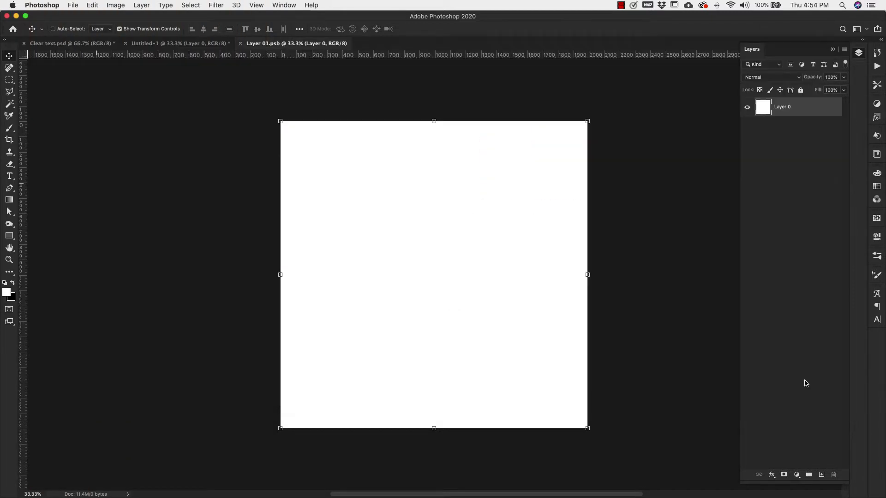
drag(540, 116, 631, 72)
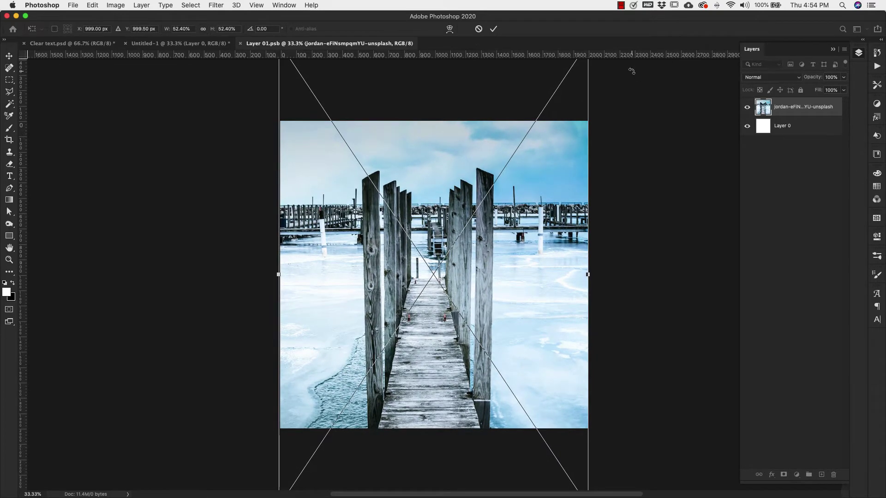
key(Return)
drag(506, 290, 505, 269)
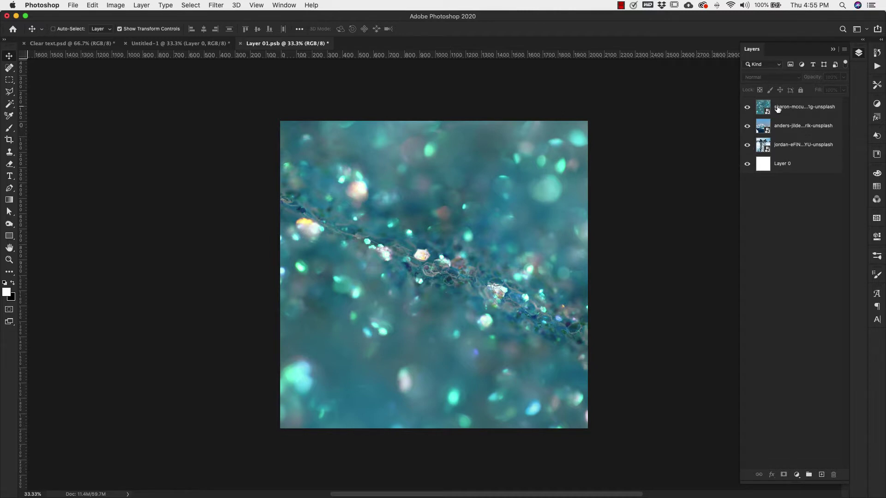
Hide the glitter and iceberg layers, save Layer 01.psb, and close it to return to Untitled-1
click(747, 108)
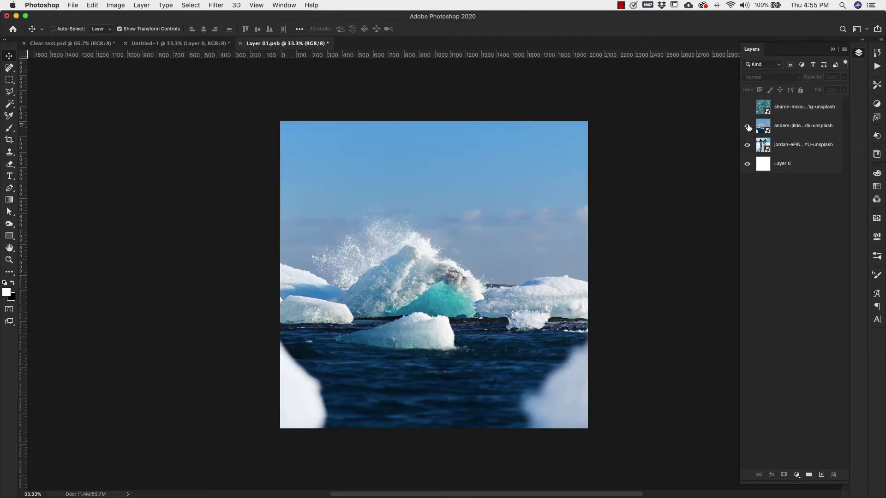
click(747, 126)
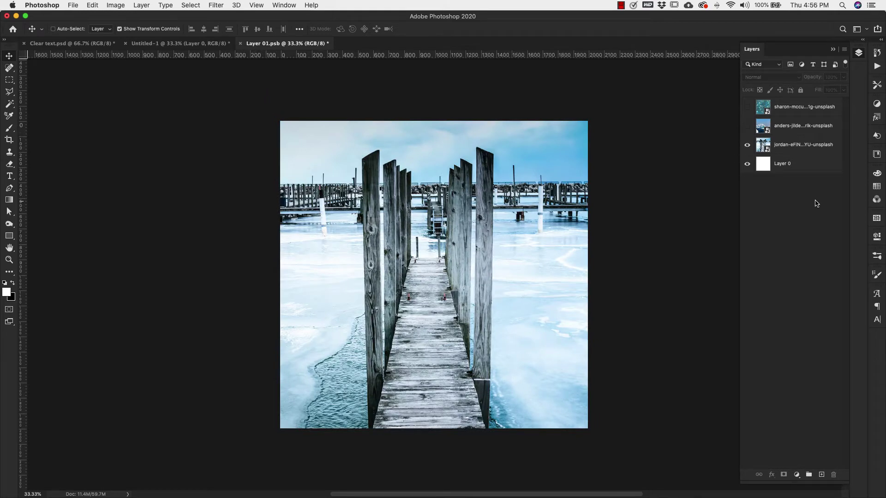
key(super+s)
click(244, 44)
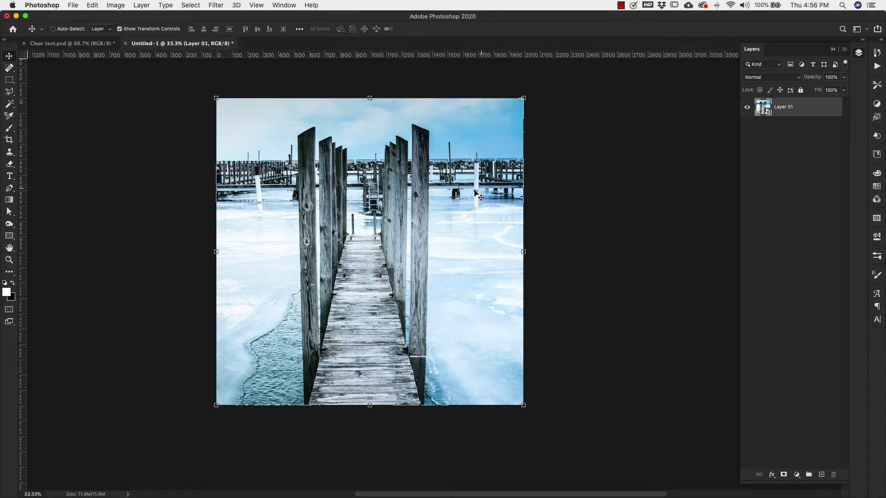
Rename the smart object layer Layer 01 to 'Place image'
double_click(783, 109)
text(Place image)
click(801, 121)
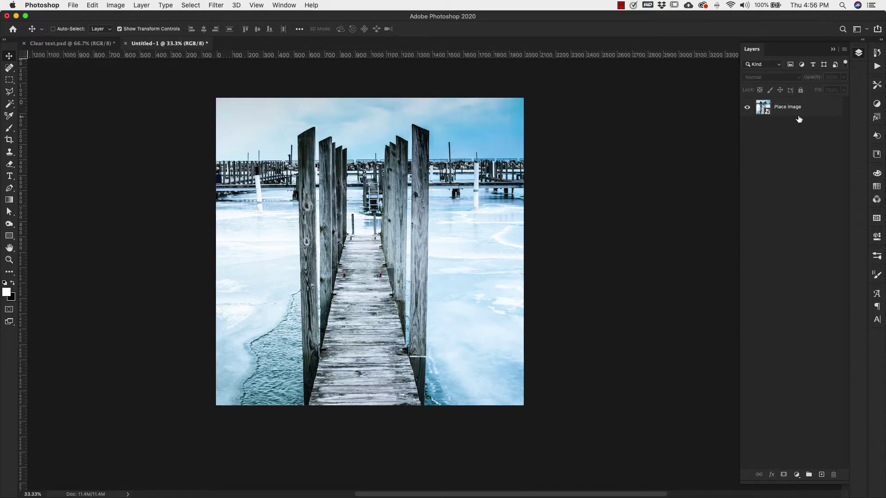
Duplicate the Place image layer as a new layer named 'Blur'
right_click(811, 112)
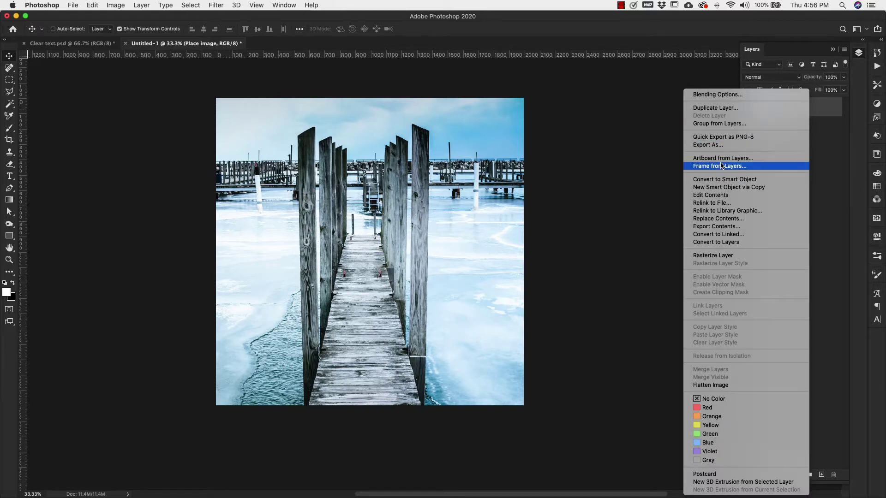
click(713, 108)
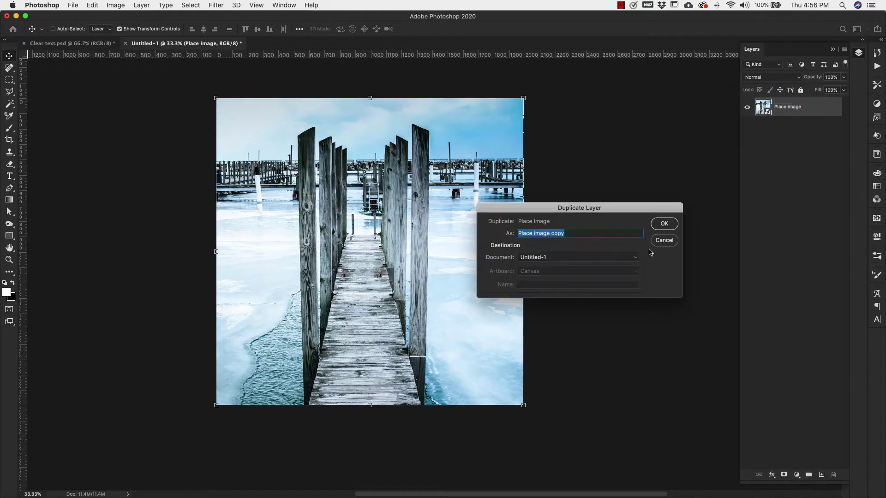
text(Blur)
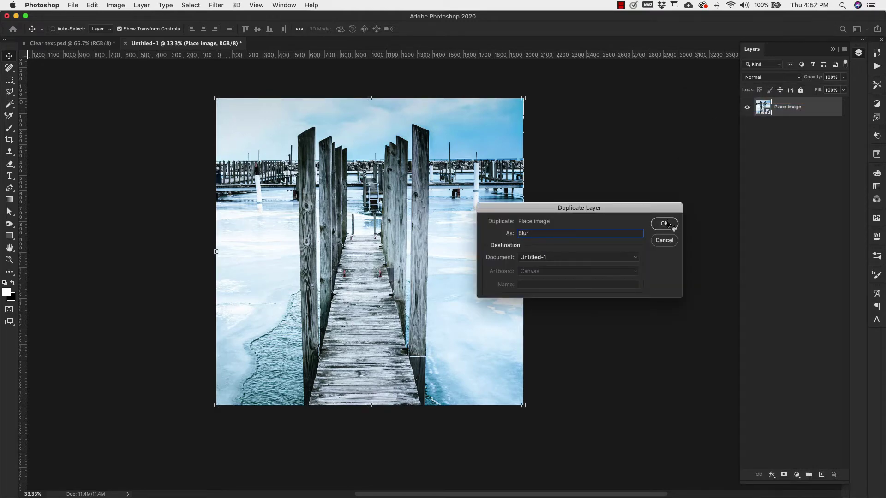
click(665, 223)
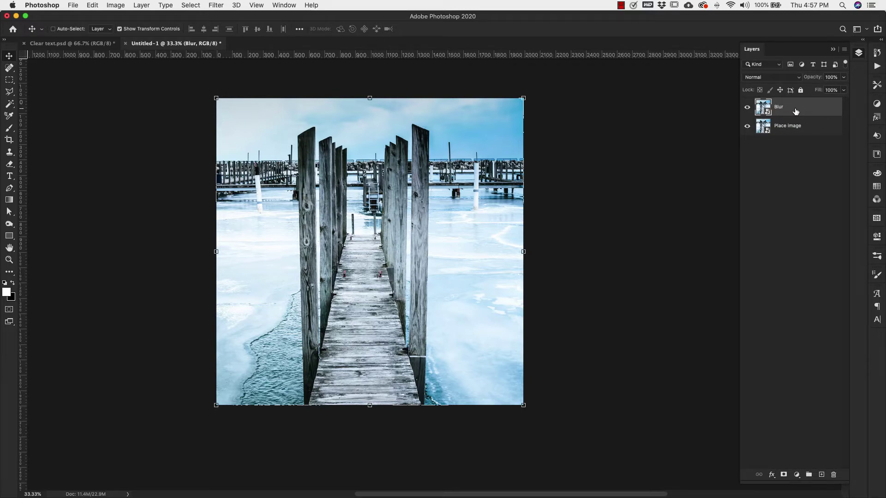
Open the Place image contents and float the Layer 01.psb window, resized at the lower left
double_click(763, 126)
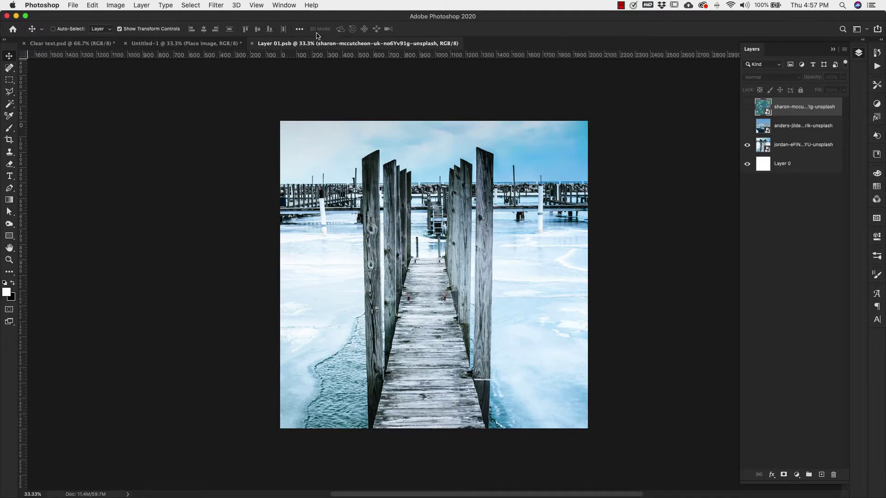
drag(317, 43, 331, 124)
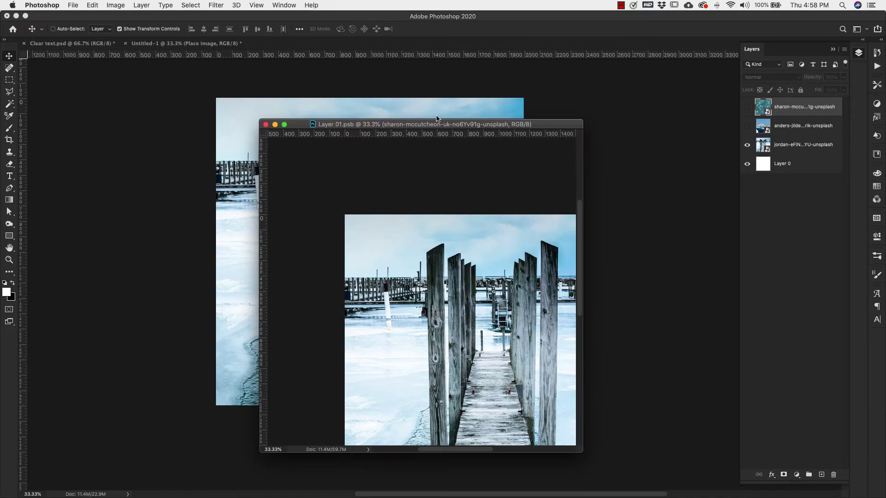
drag(435, 119, 656, 241)
drag(568, 269, 155, 244)
drag(376, 364, 332, 455)
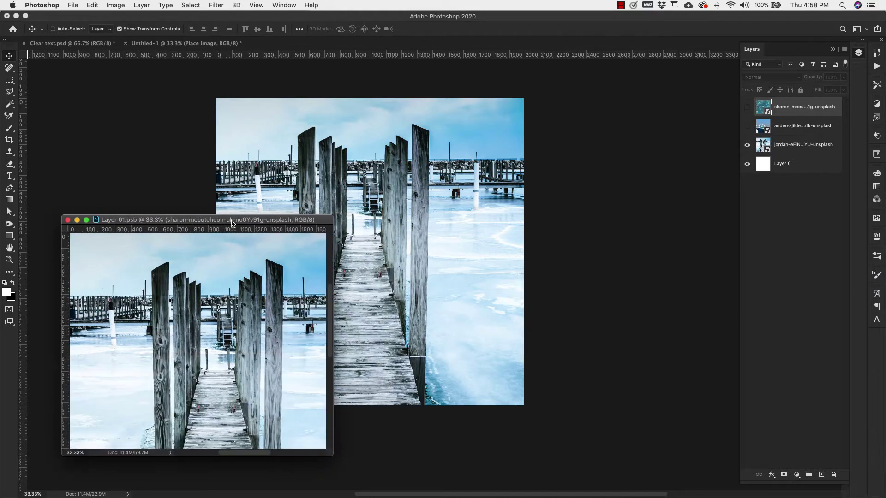
scroll(231, 202, left, 5)
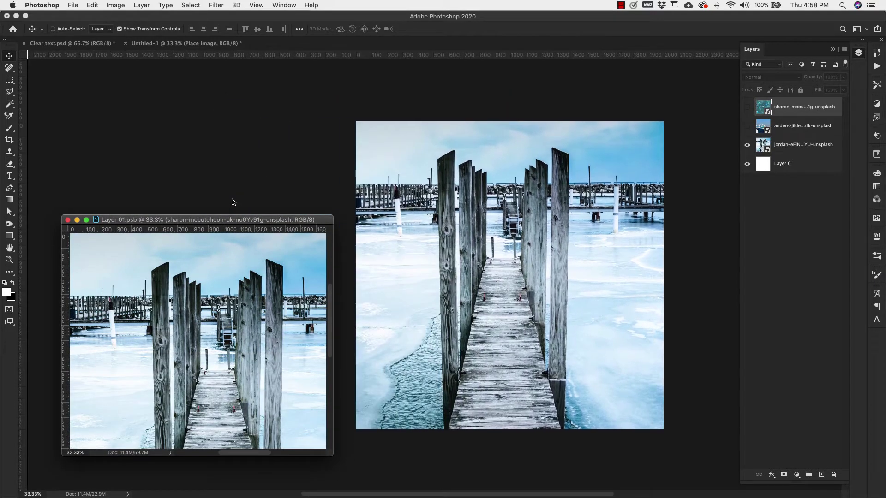
drag(215, 223, 215, 154)
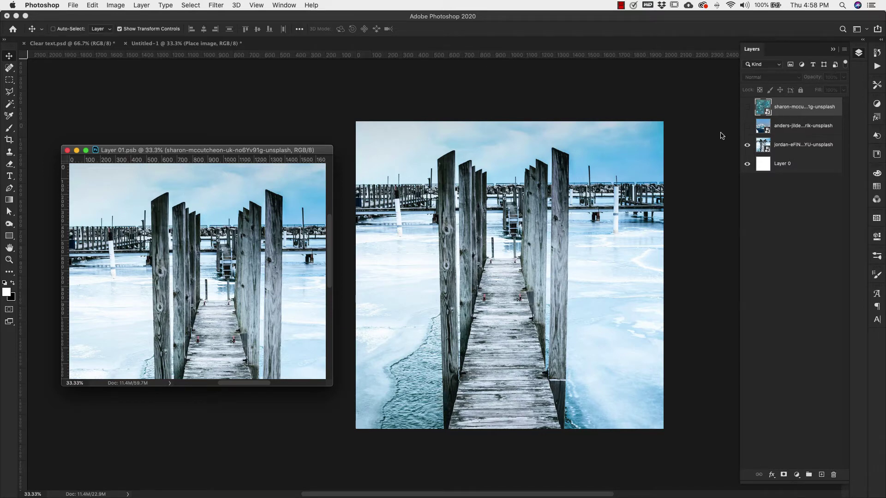
Make the iceberg photo layer visible, save the smart object, and close its window
click(747, 126)
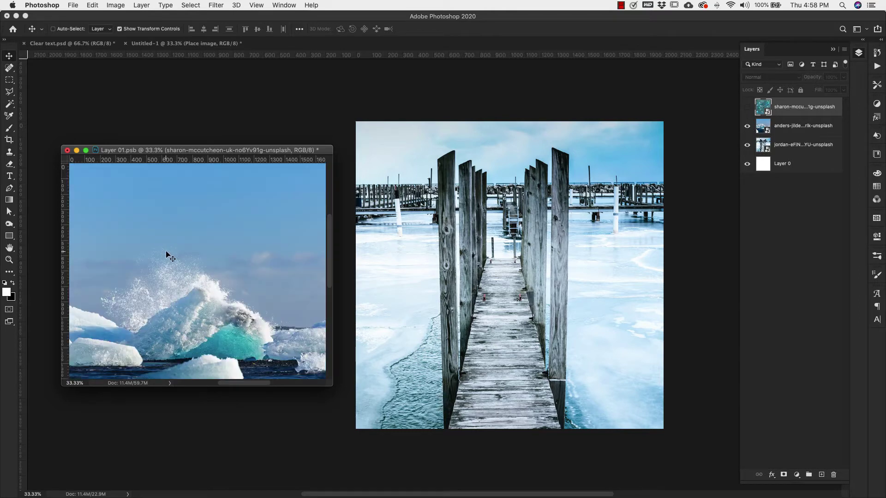
key(super+s)
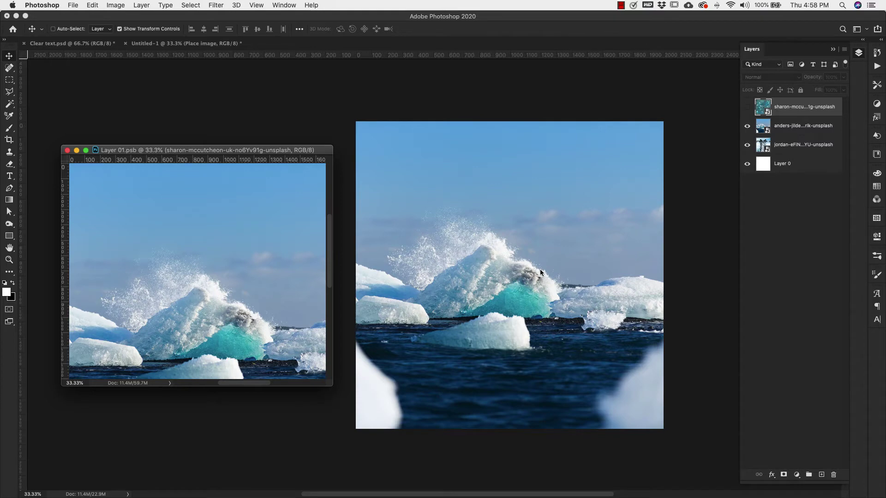
key(super+w)
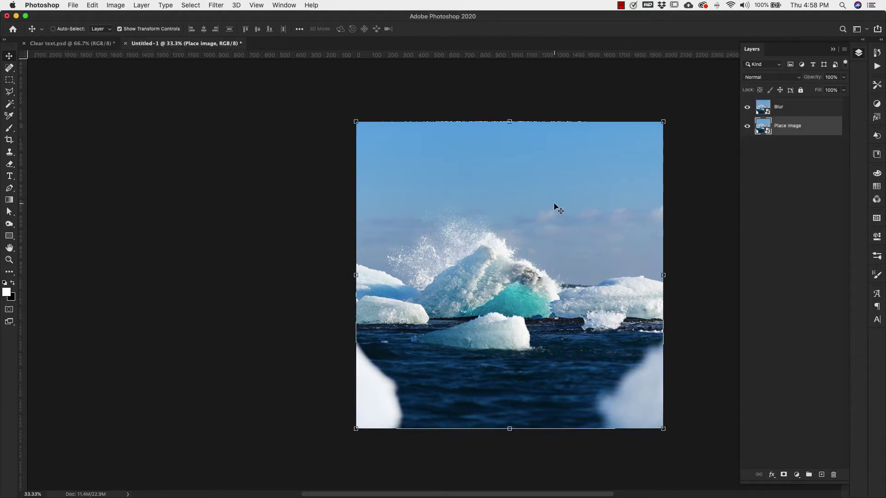
Select the Blur layer and toggle its visibility to compare it with Place image beneath
click(803, 107)
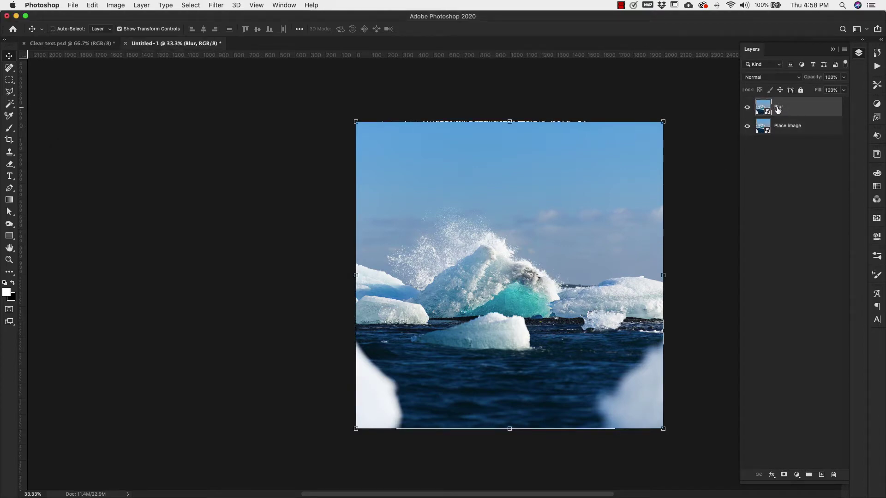
click(746, 109)
click(746, 109)
click(747, 109)
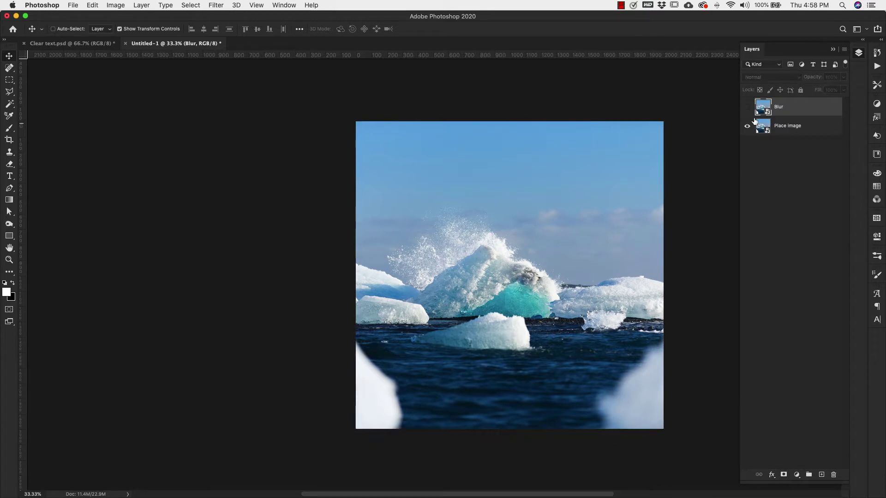
click(747, 109)
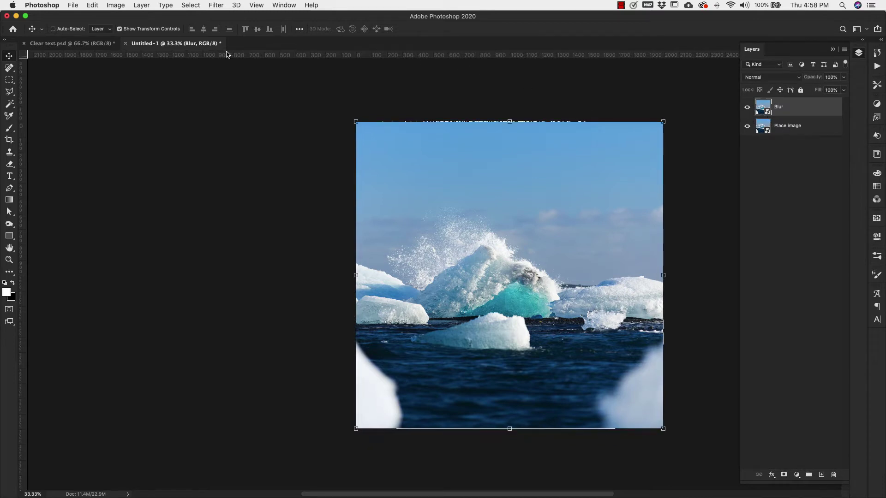
In Layer 01.psb, hide the iceberg photo so the pier shows, save, and verify by toggling Blur
click(284, 5)
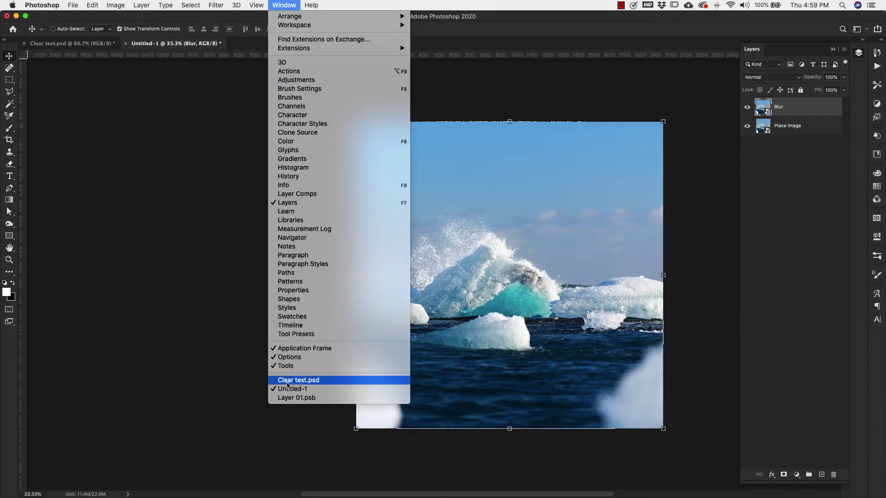
click(287, 397)
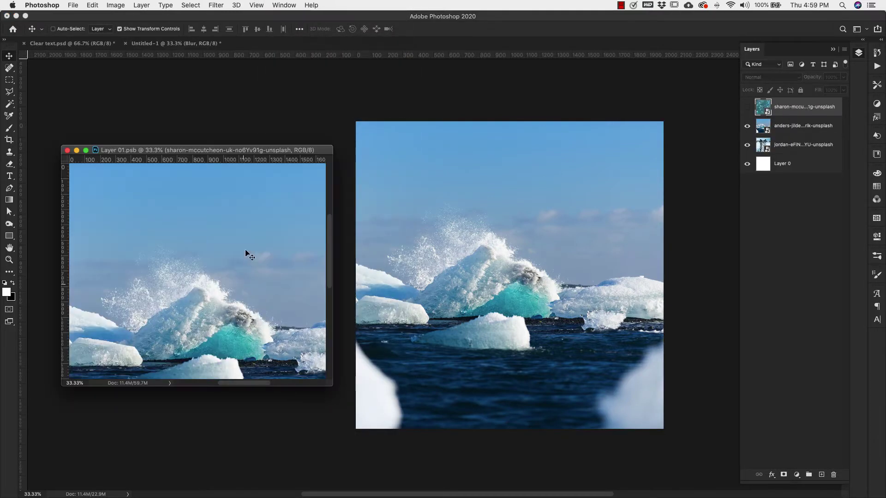
click(747, 125)
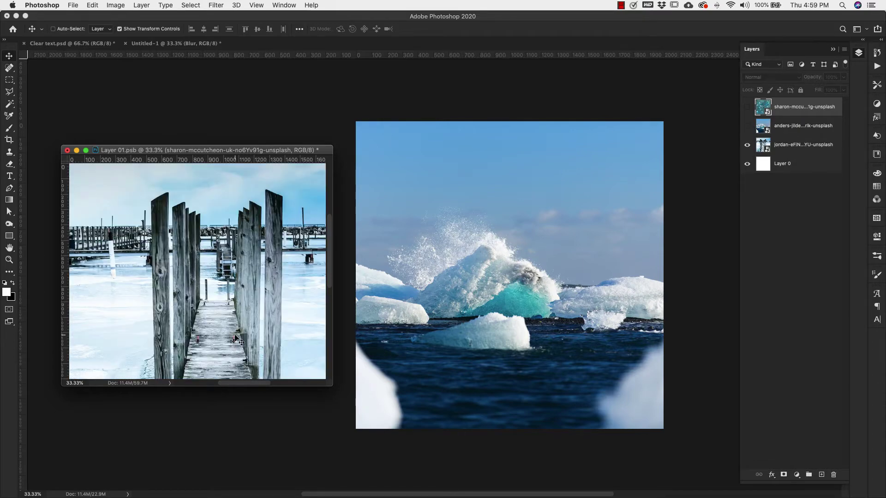
key(super+s)
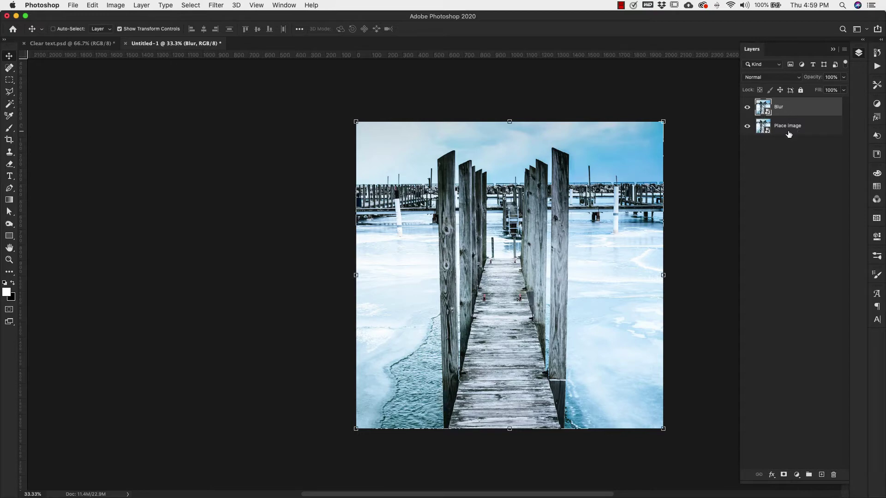
click(747, 107)
click(747, 107)
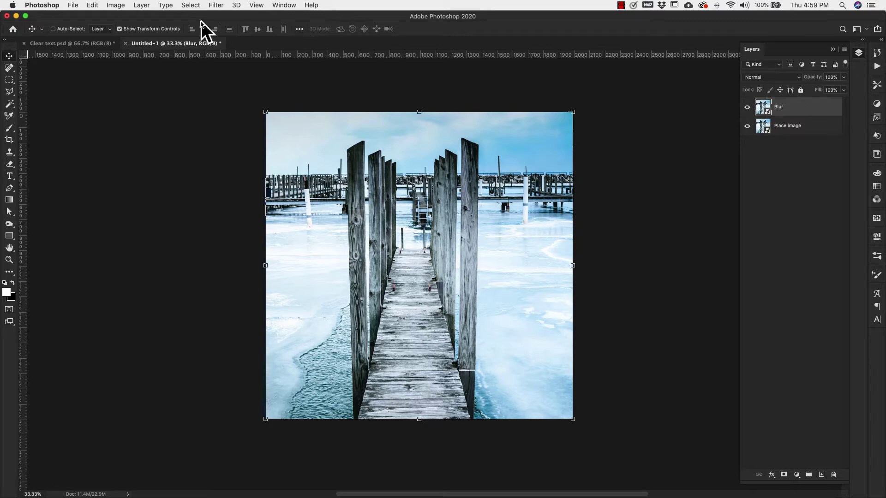
Apply a 10-pixel Gaussian Blur smart filter to the Blur layer, then hide it to compare
click(216, 5)
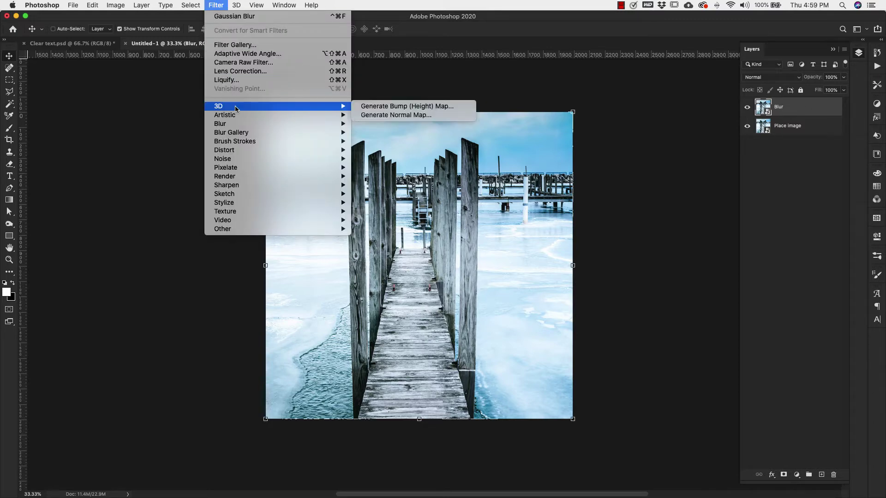
mouse_move(226, 124)
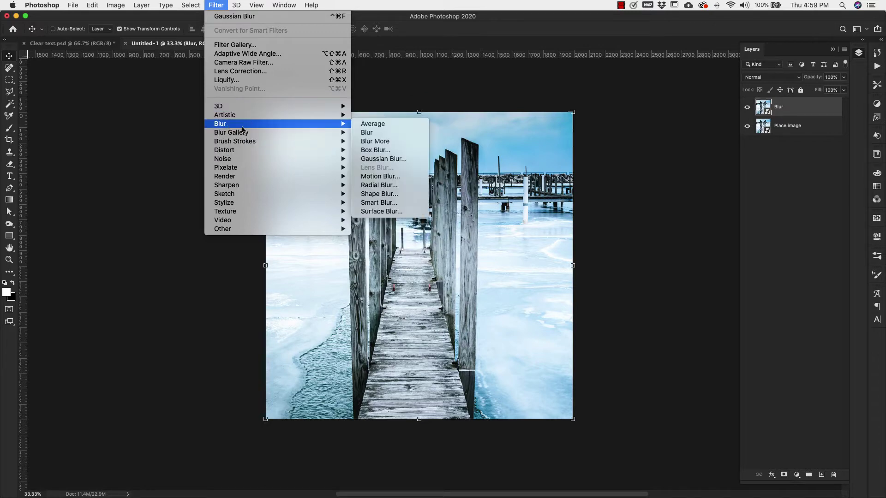
click(380, 159)
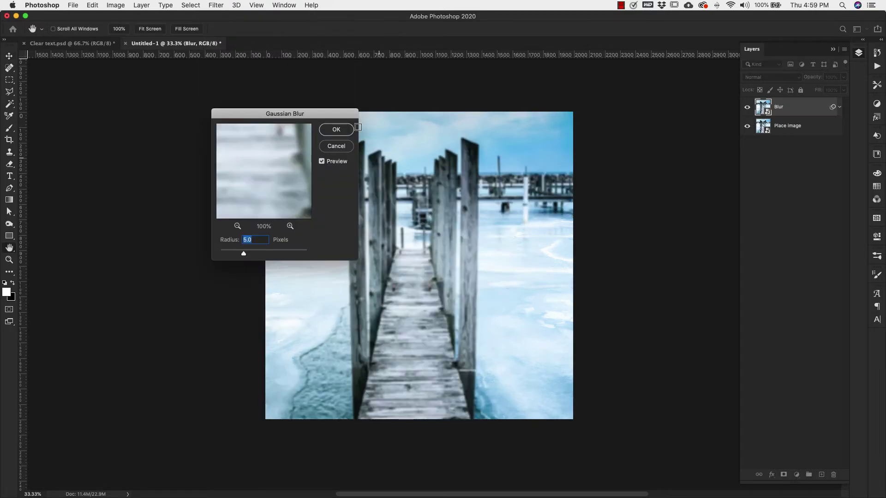
drag(320, 112, 218, 107)
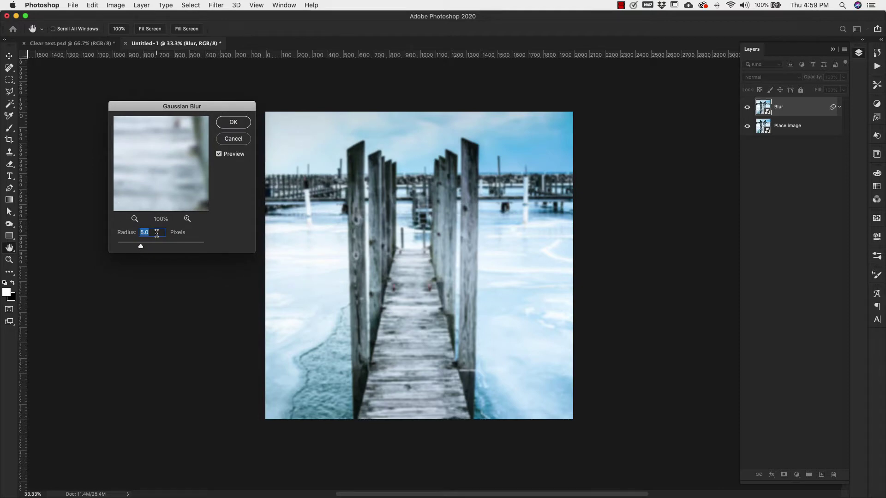
text(10)
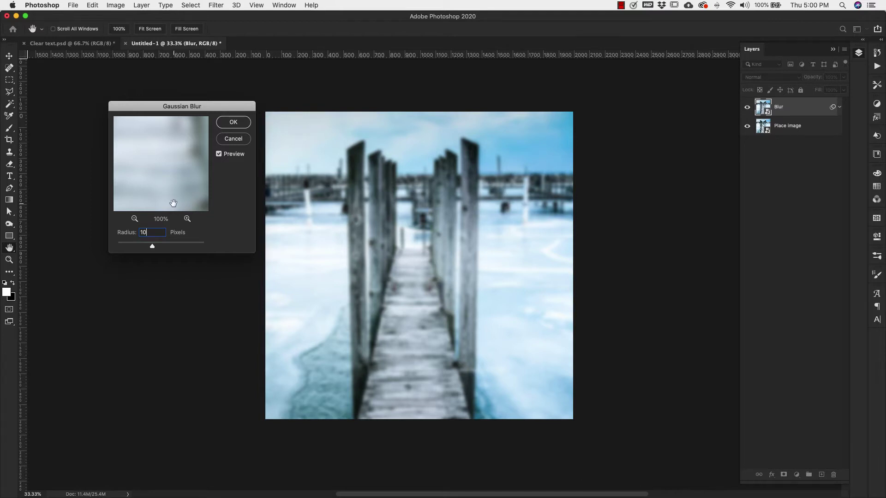
click(234, 122)
key(v)
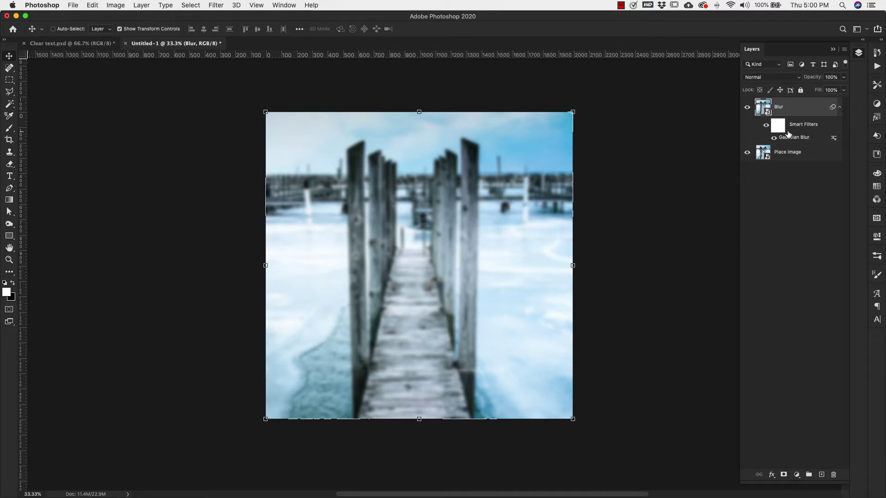
click(747, 107)
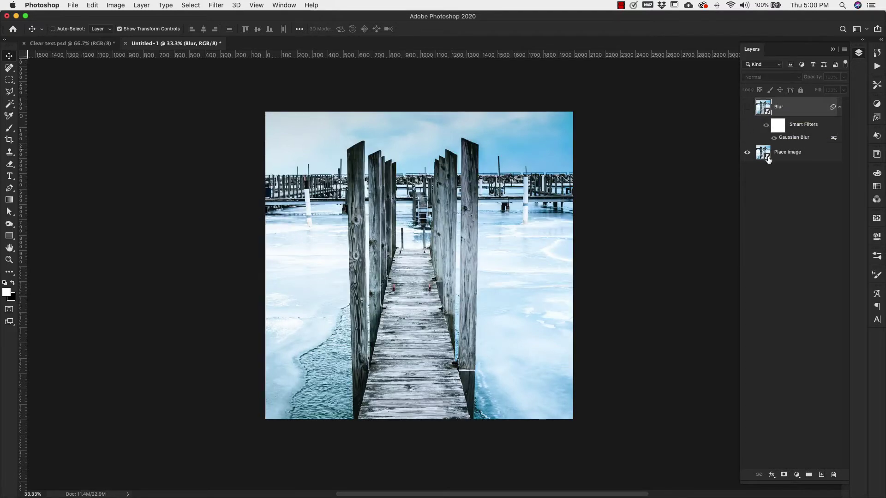
Show the blurred Blur layer again and collapse its Smart Filters list
click(748, 108)
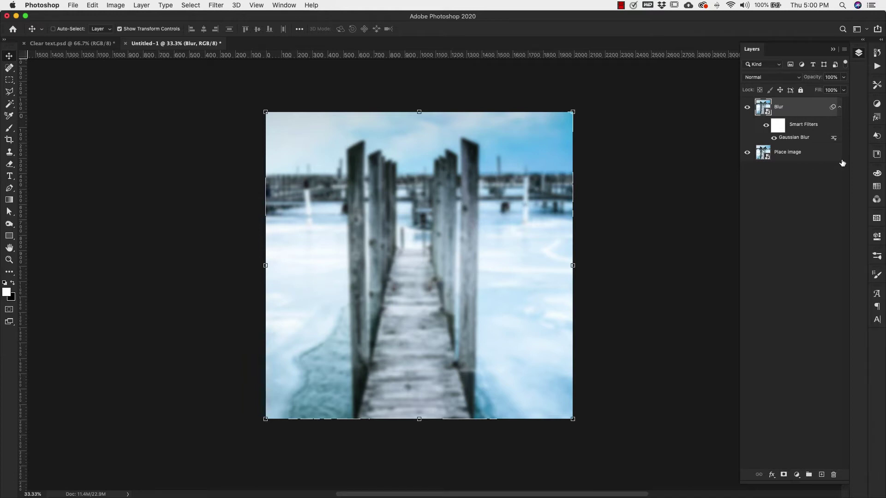
click(839, 107)
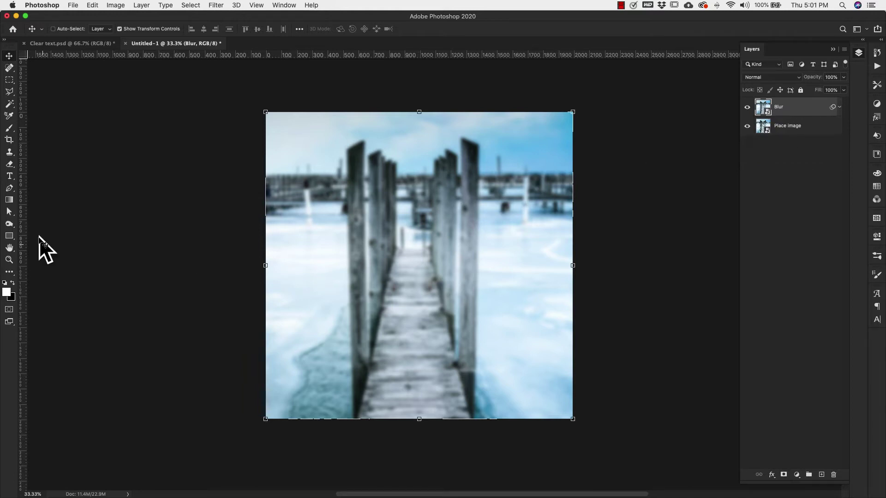
Type the word 'Clear' on the middle of the pier photo and commit it
click(10, 176)
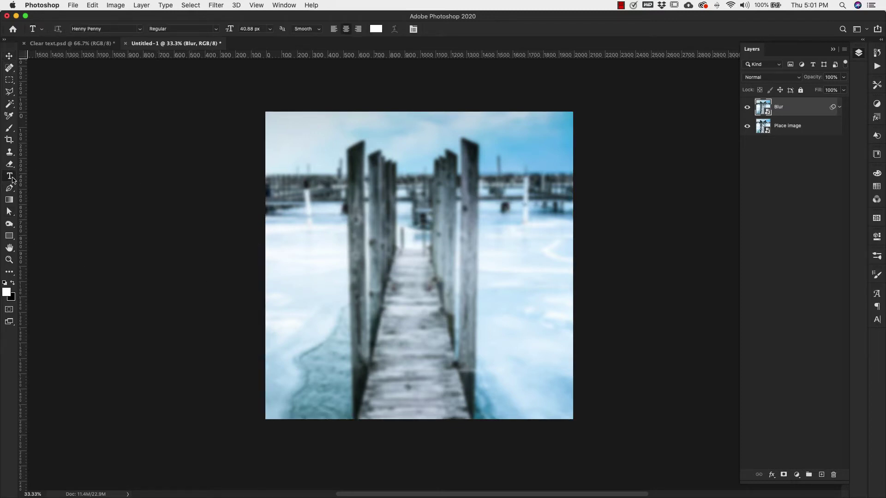
click(354, 240)
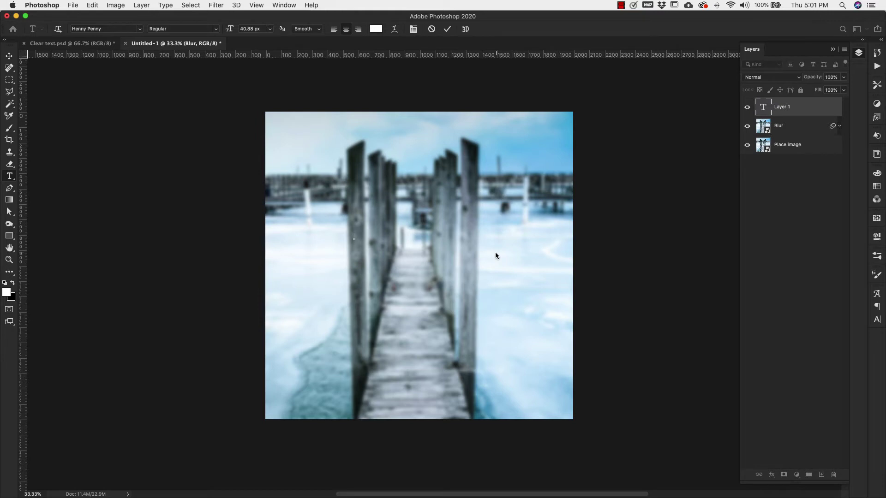
text(Clear)
key(super+Return)
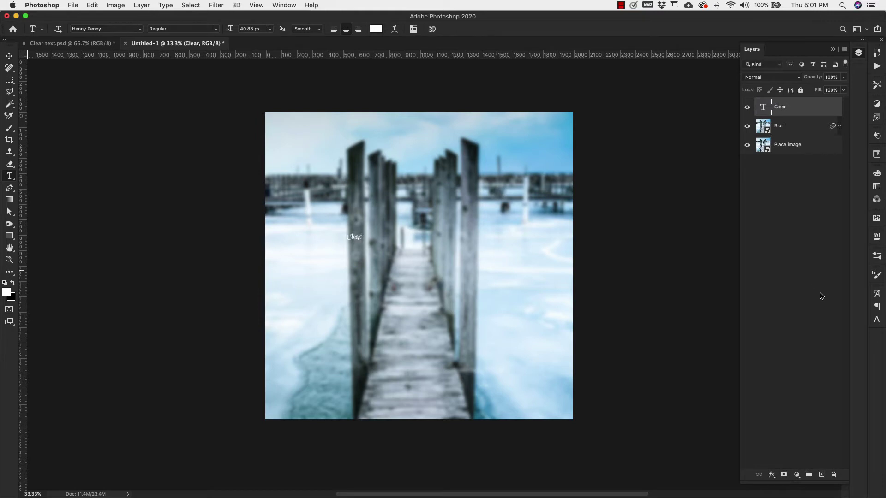
In the Character panel, set the Clear text size to 792 px
click(878, 320)
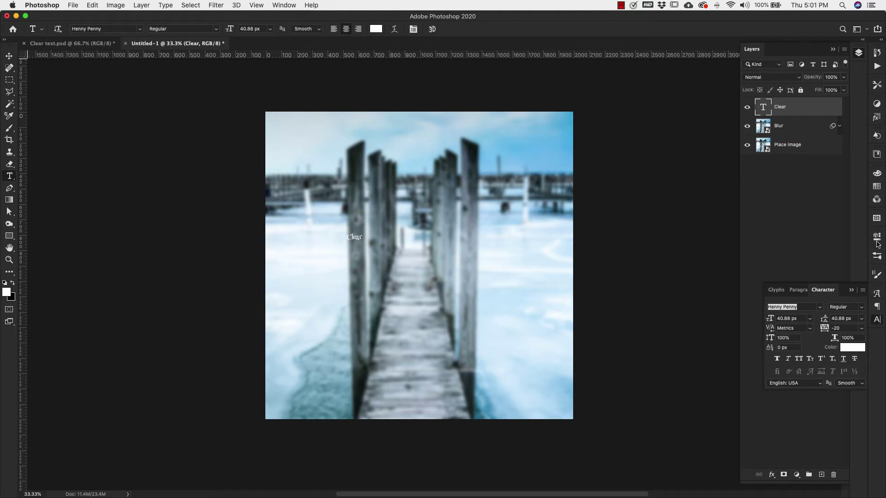
click(286, 6)
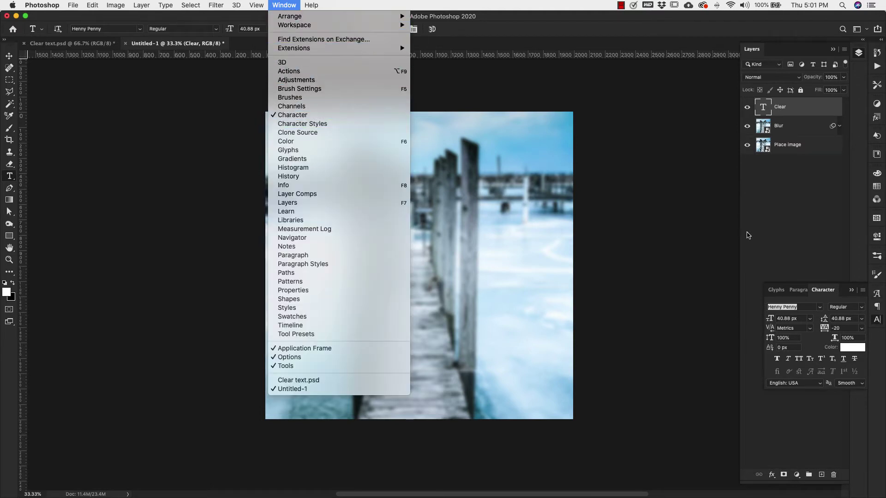
click(813, 300)
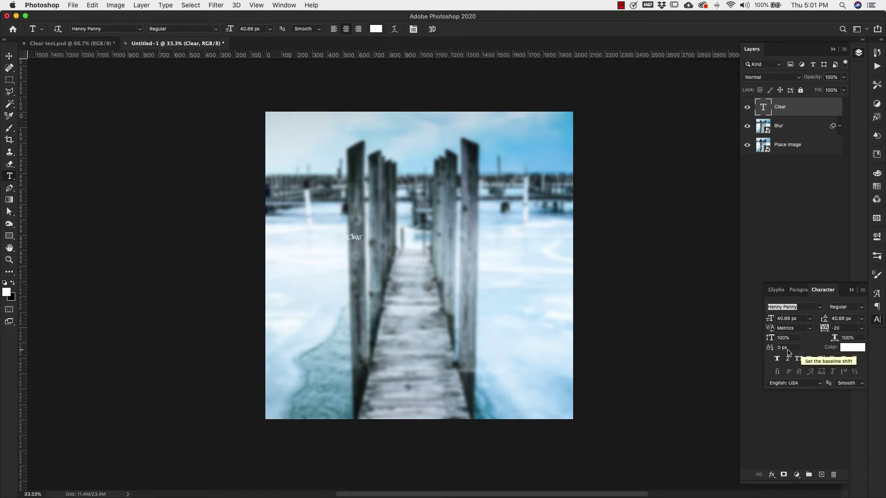
click(799, 318)
drag(799, 319, 777, 319)
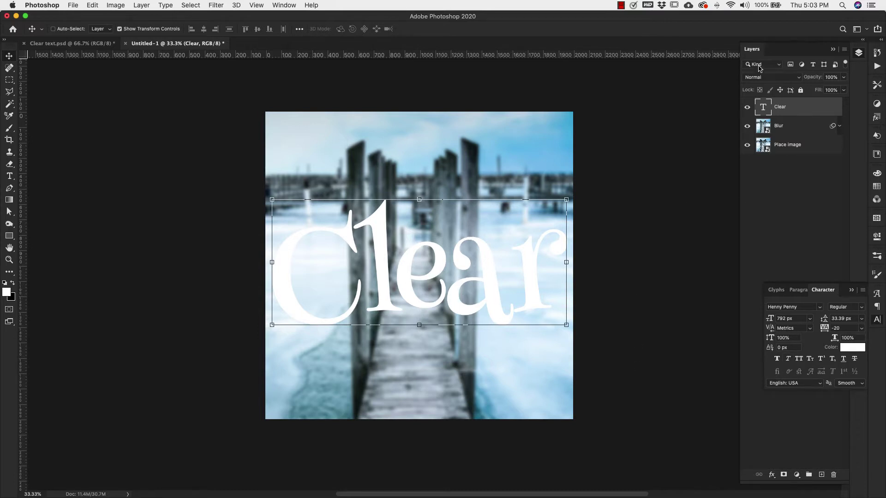
Move the Clear layer below Blur and clip Blur into the Clear text
drag(785, 109, 799, 131)
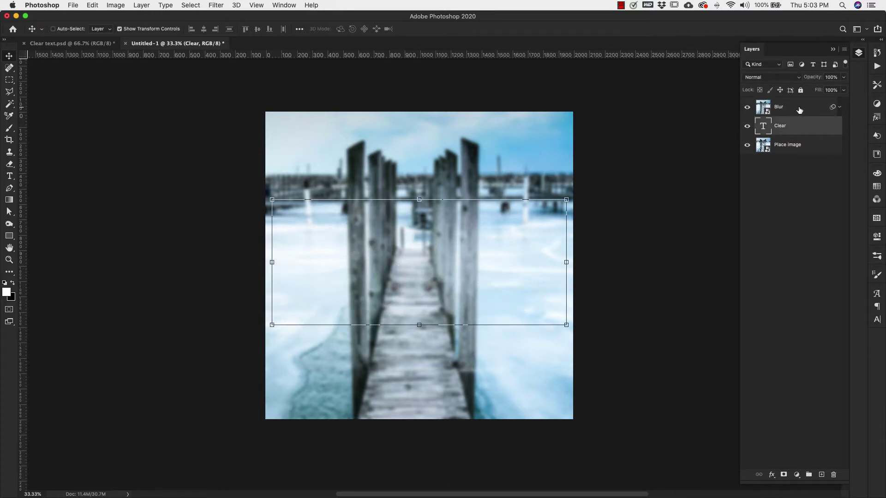
click(799, 110)
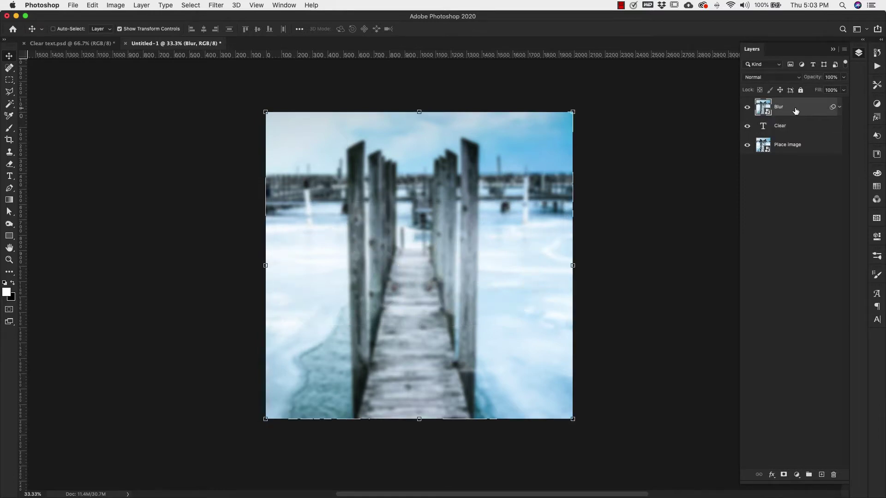
drag(796, 113, 798, 115)
alt+click(799, 114)
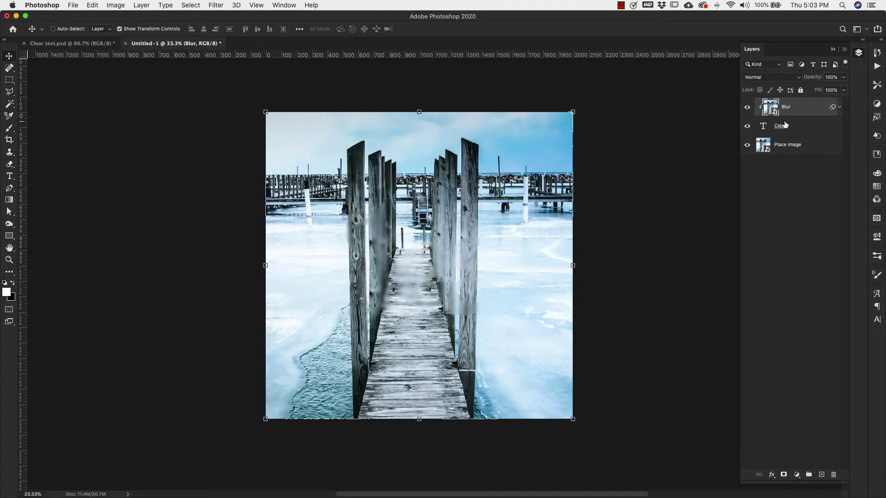
Toggle the Clear text layer's visibility off and on to compare the clipped blur
click(796, 126)
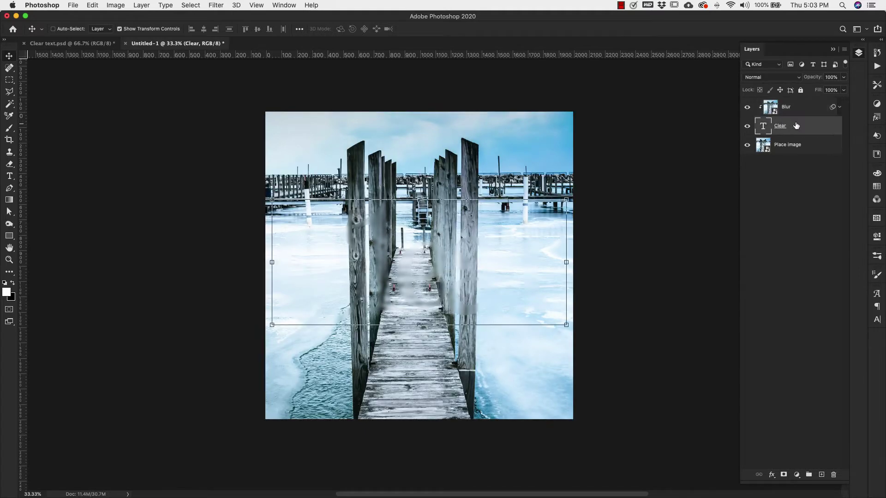
click(747, 126)
click(748, 127)
Zoom the canvas to 50% on the photo and select the Clear text layer
key(z)
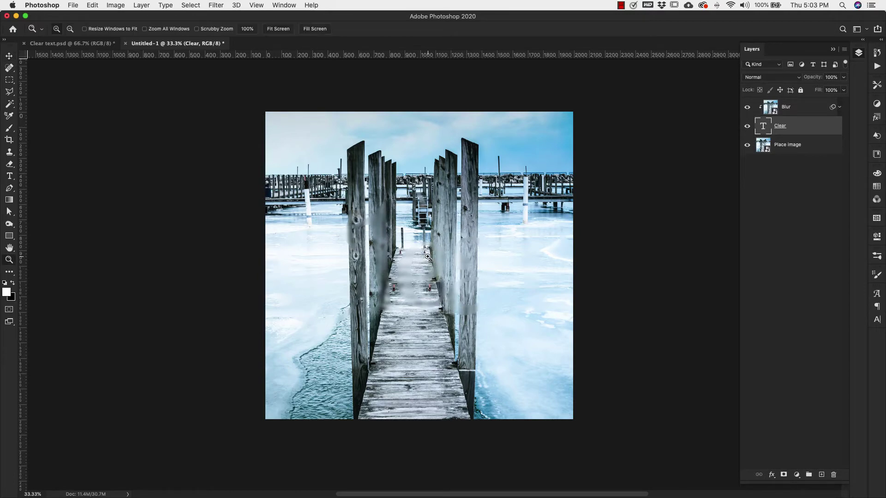
click(427, 259)
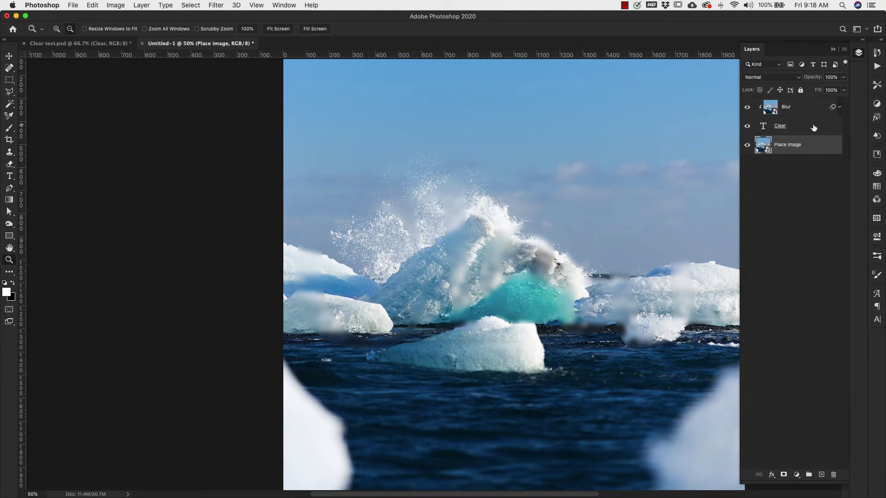
click(784, 128)
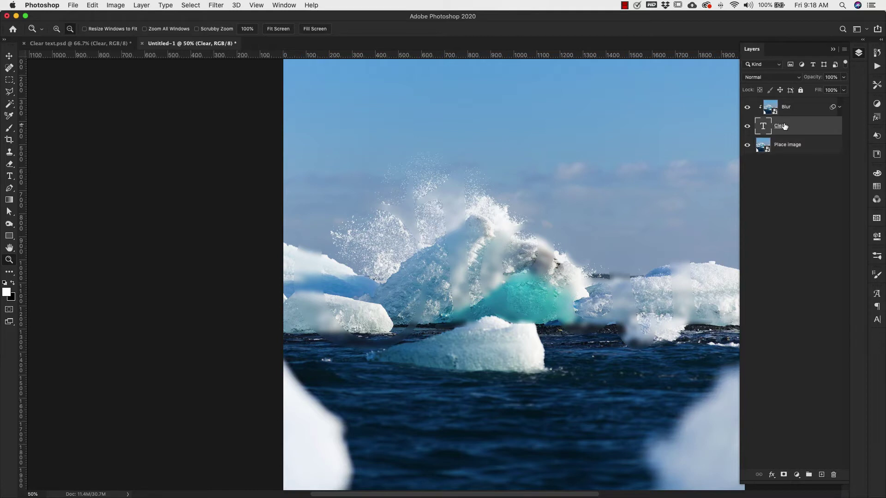
Open the Clear layer's Layer Style, move the dialog aside, and enable Bevel & Emboss
double_click(837, 128)
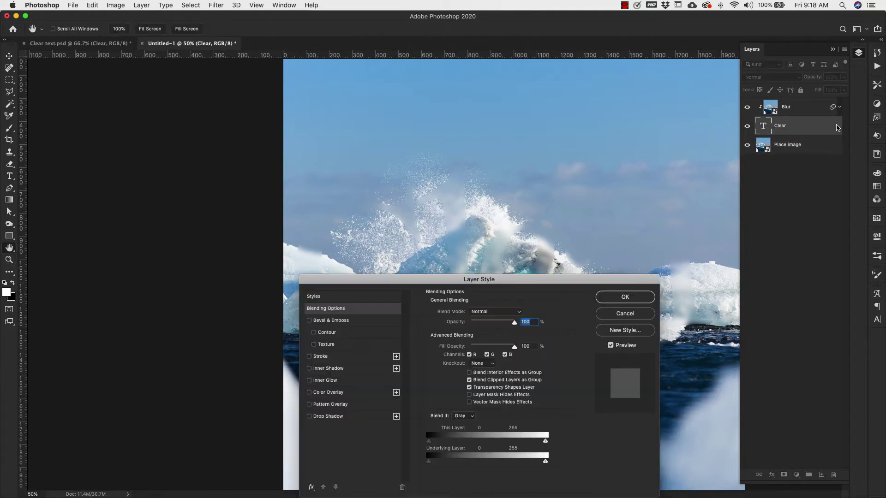
drag(523, 284, 257, 268)
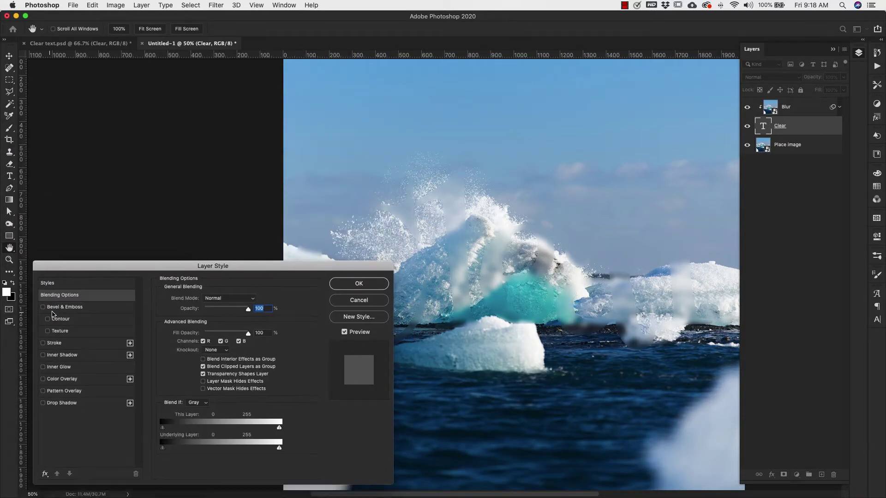
click(63, 307)
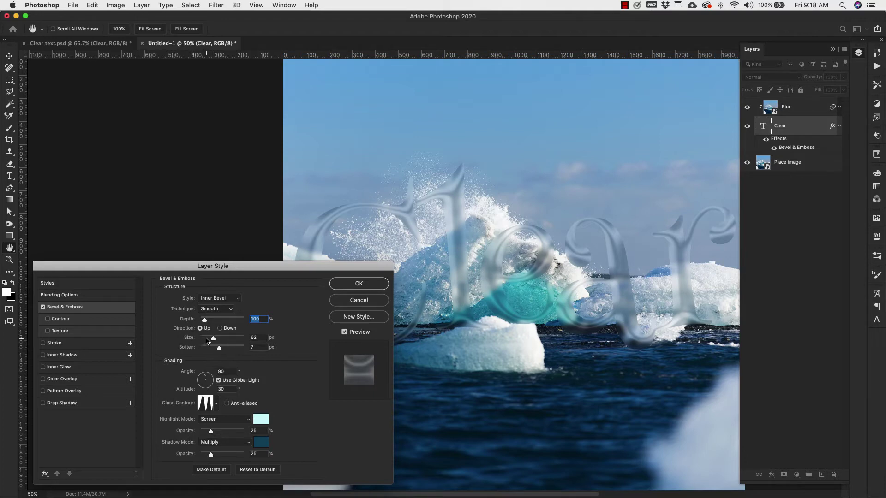
Set the bevel size to 81, lighting angle to 12° and altitude to 74°
click(259, 337)
text(81)
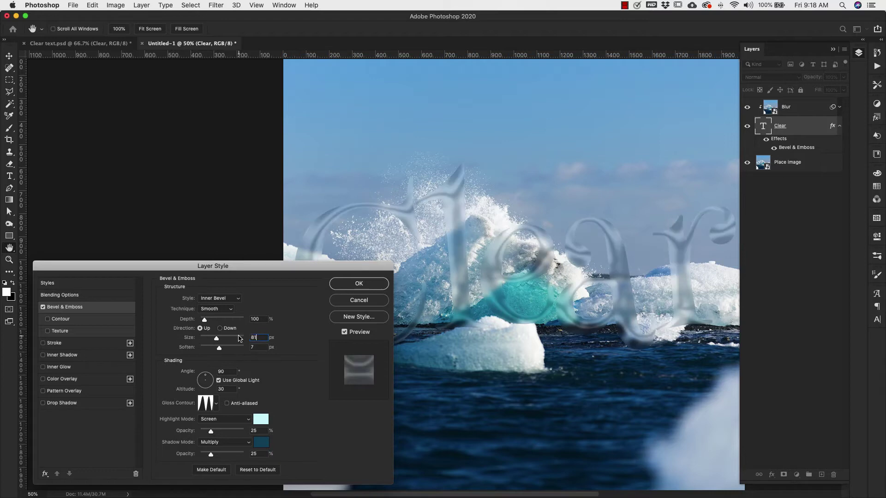
click(262, 346)
double_click(226, 371)
text(12)
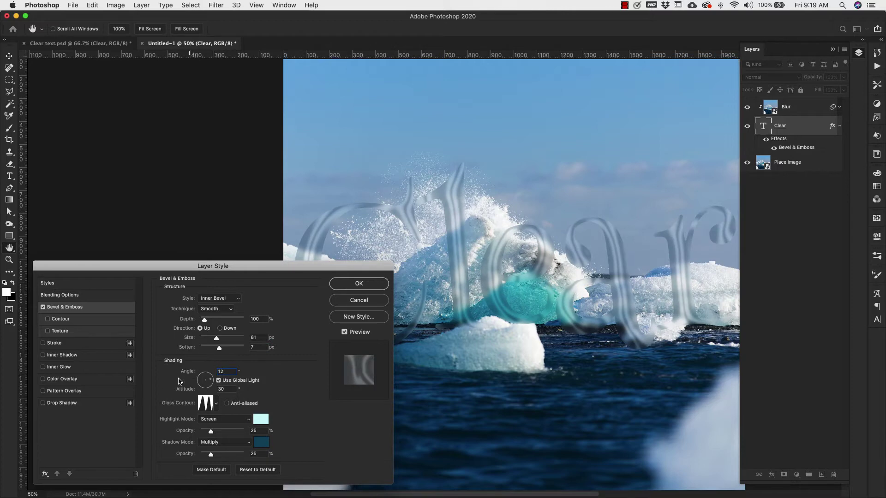
double_click(226, 390)
text(74)
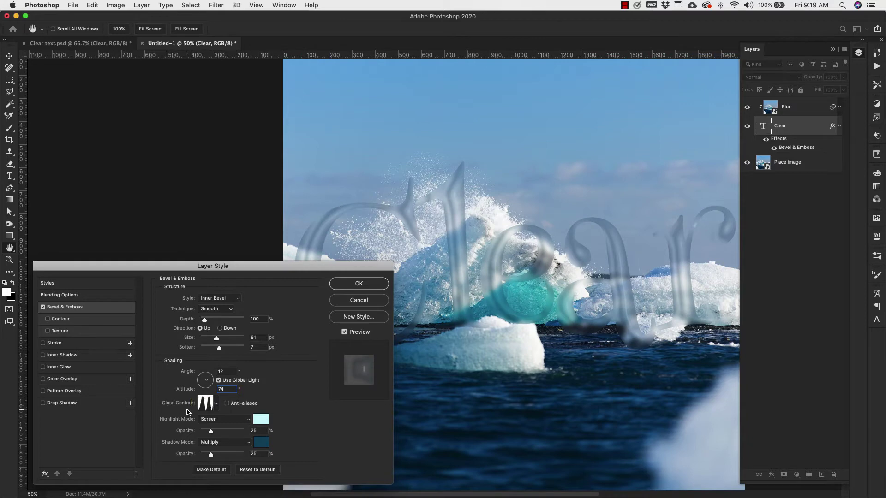
Set the bevel highlight and shadow colours and enable Contour
click(257, 422)
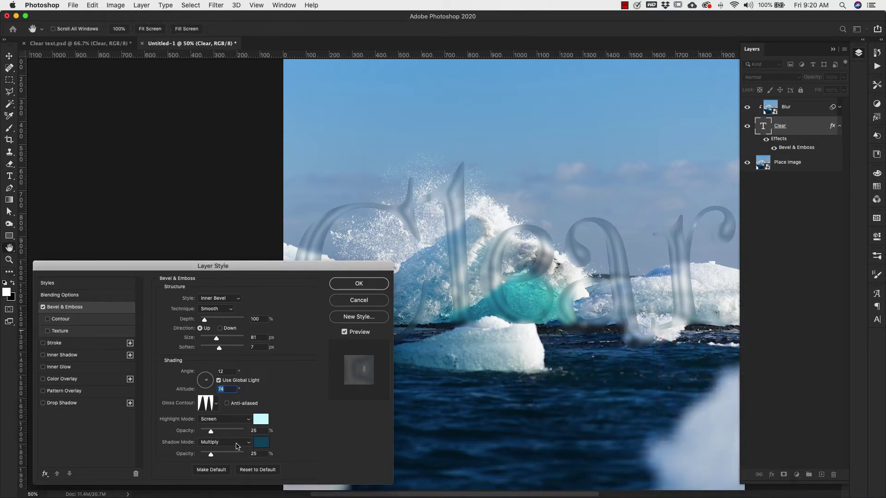
click(259, 447)
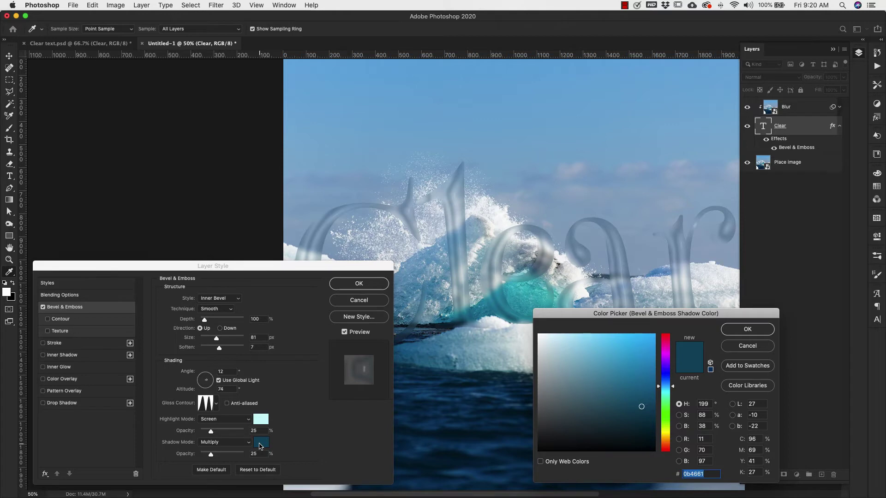
click(730, 333)
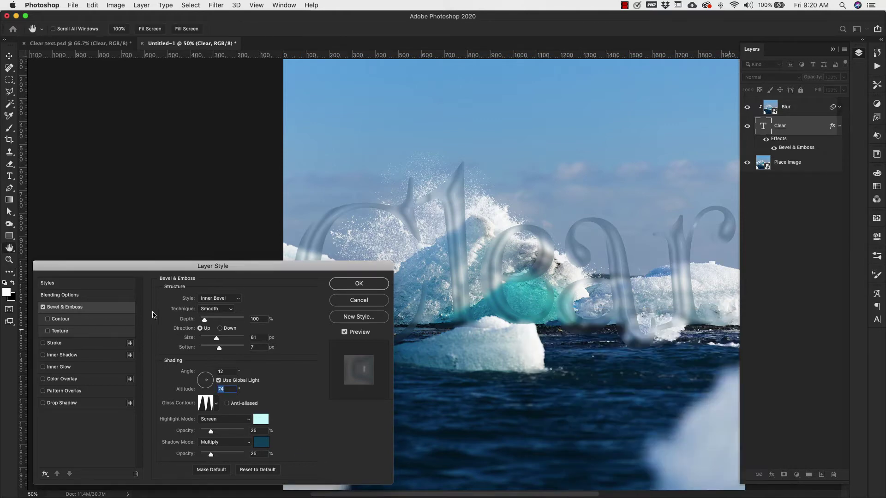
click(59, 320)
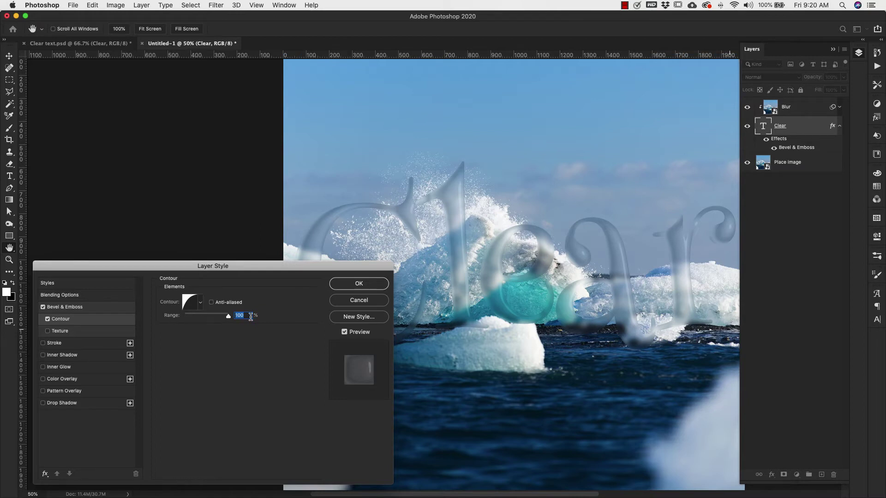
Browse the contour presets and effects list without changes, then enable Inner Glow
click(201, 305)
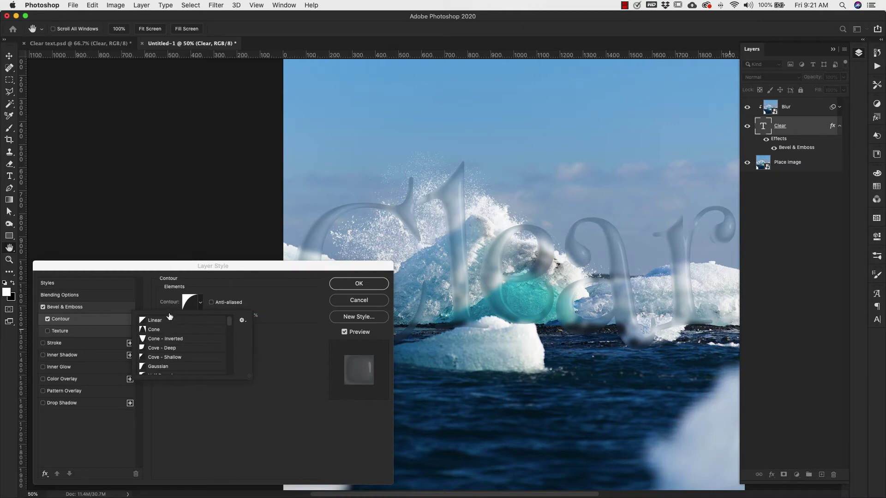
scroll(157, 353, down, 3)
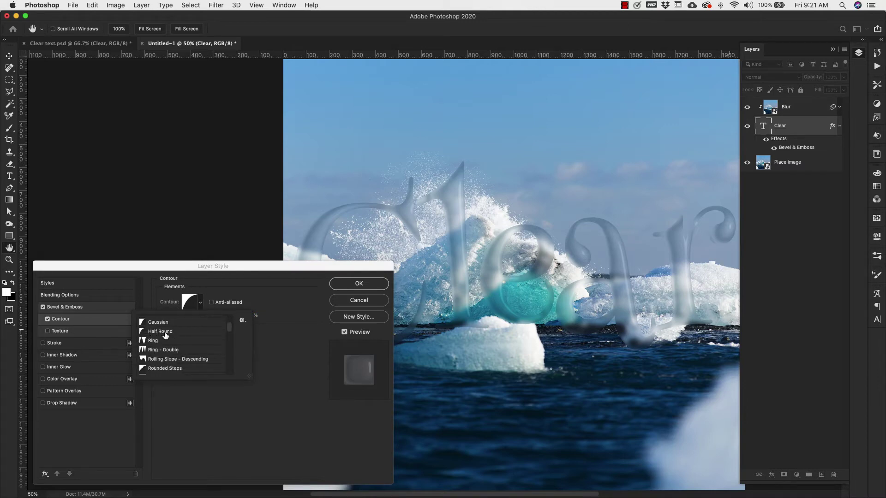
click(285, 347)
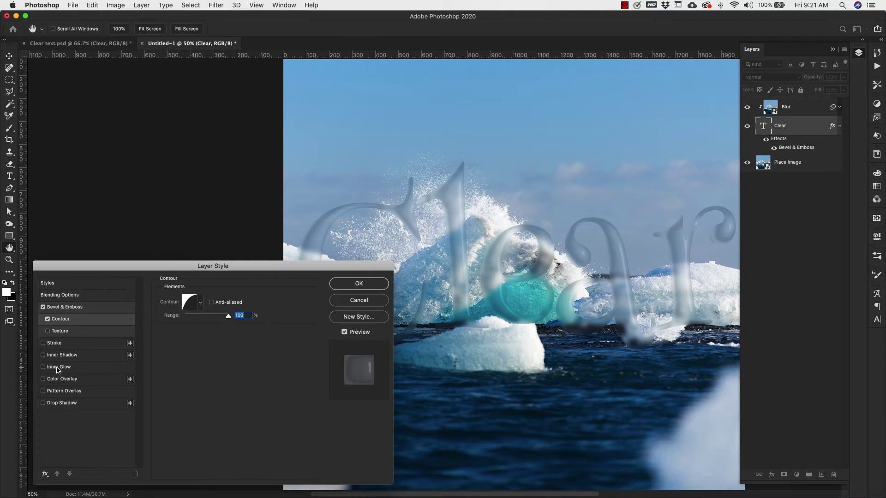
click(45, 474)
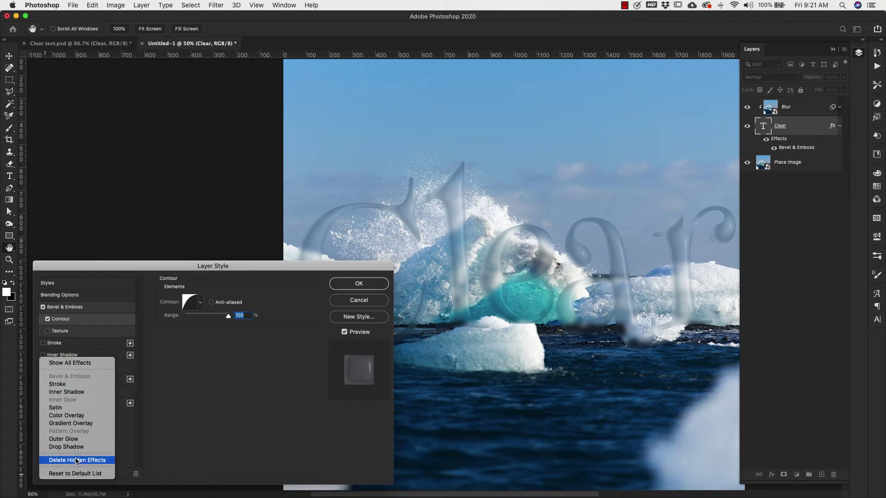
click(128, 456)
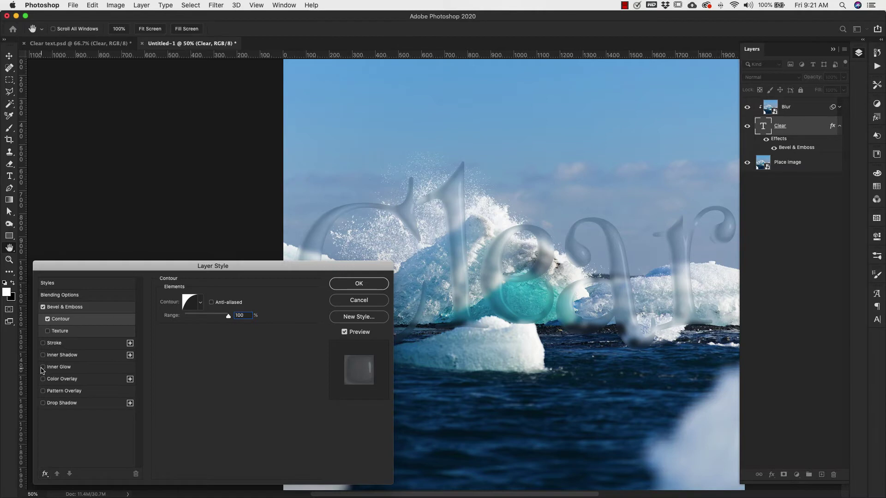
click(42, 368)
Set Inner Glow to Screen, 60% opacity, choke 15, size 30, range 80, and add Pattern Overlay
click(61, 370)
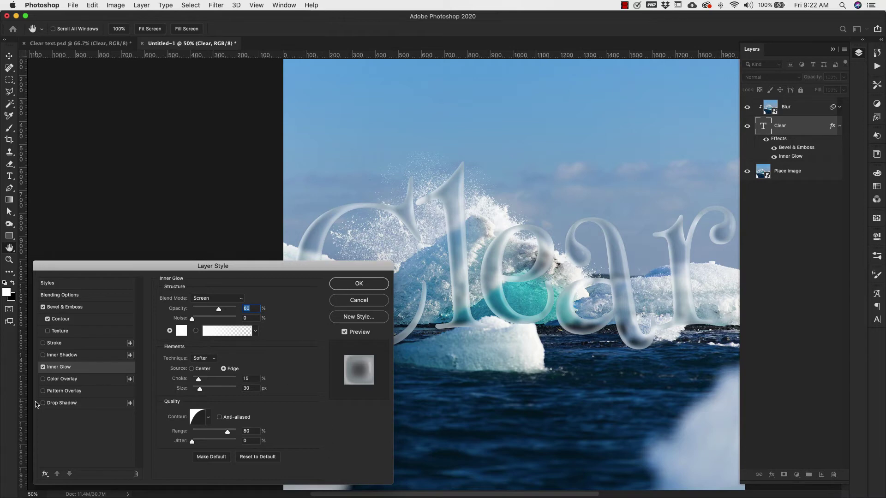
click(57, 393)
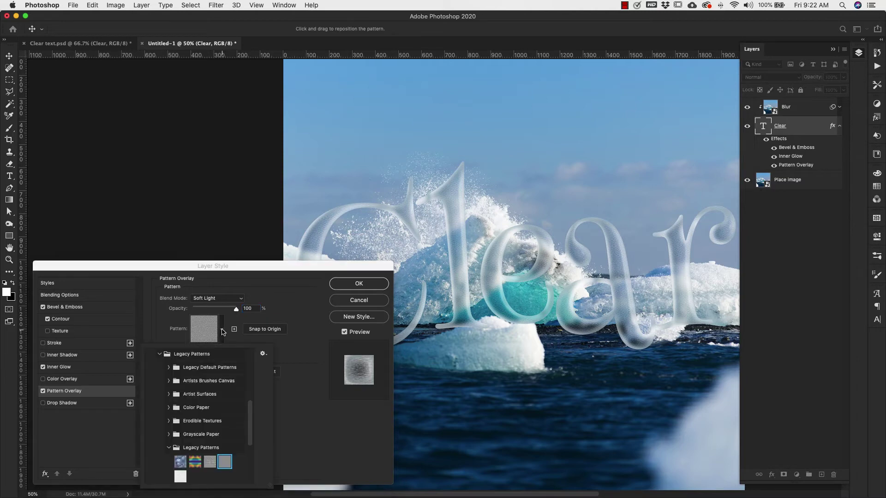
Choose the grey fourth Legacy Patterns texture (Fine Grain) for the pattern overlay
click(222, 329)
click(263, 355)
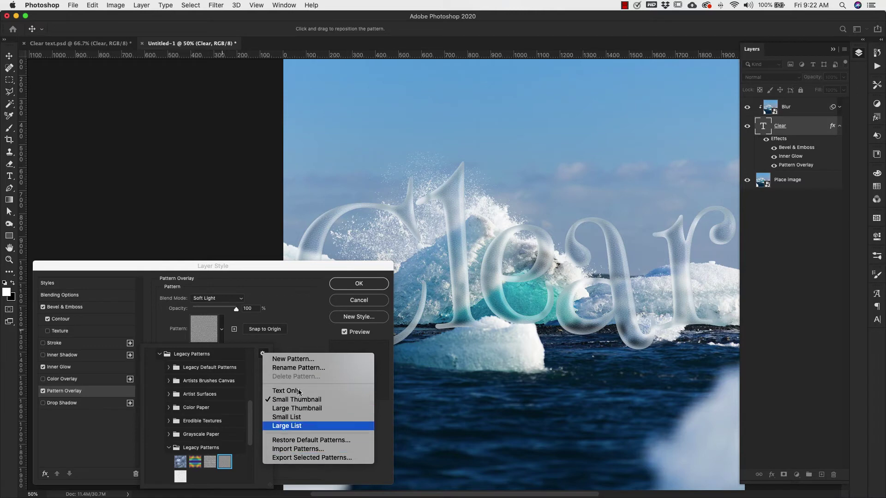
click(304, 320)
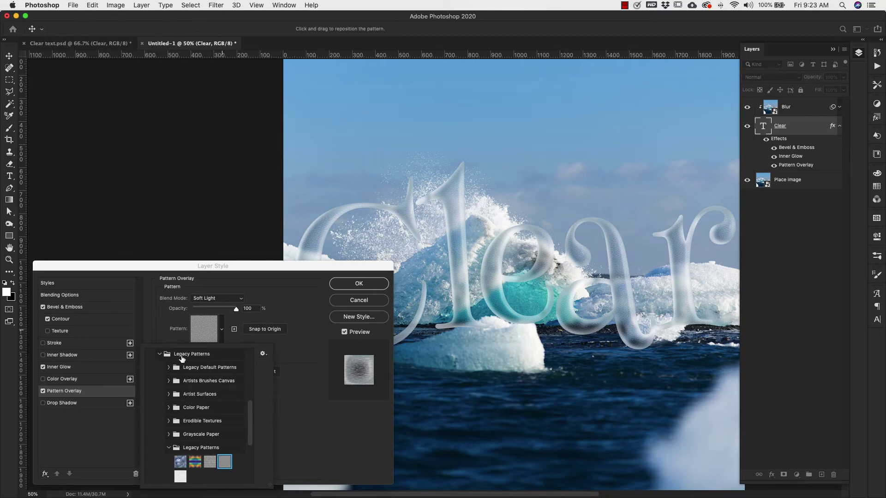
click(159, 354)
click(150, 441)
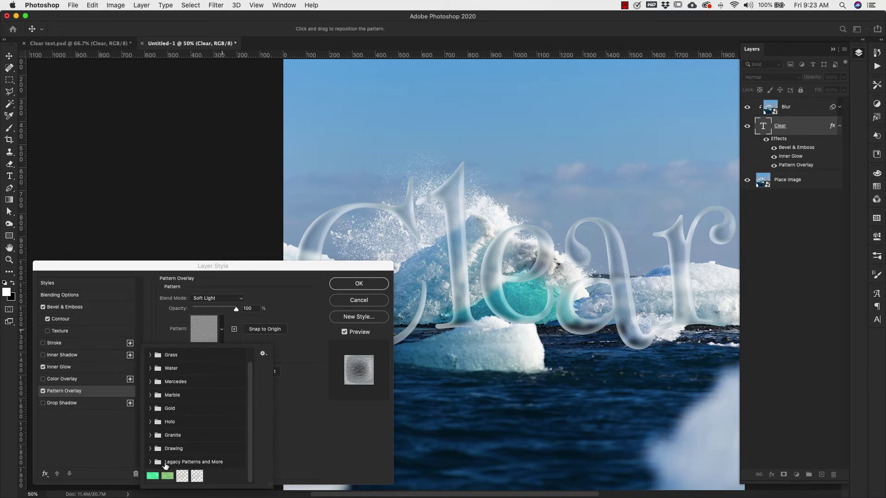
click(151, 463)
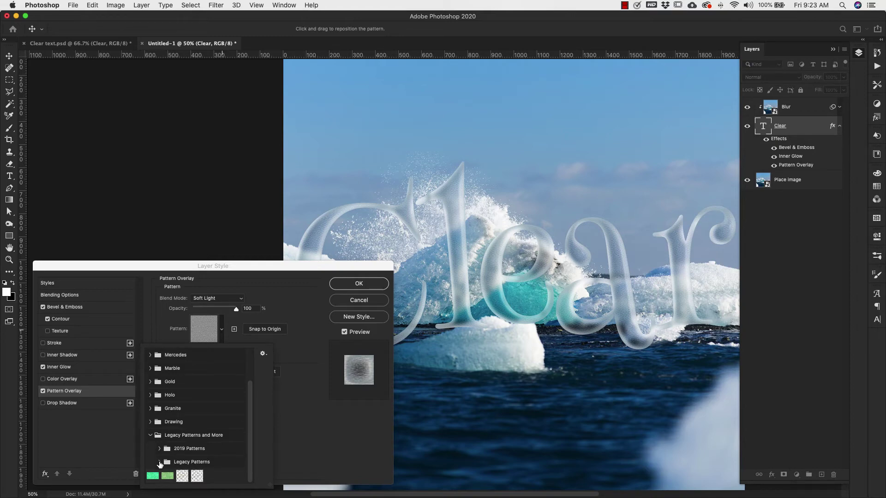
click(166, 463)
scroll(184, 464, down, 4)
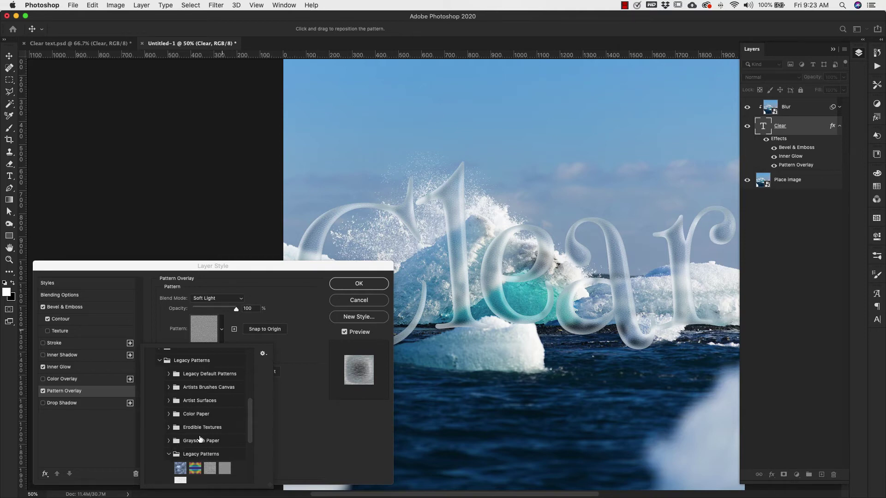
scroll(207, 457, down, 3)
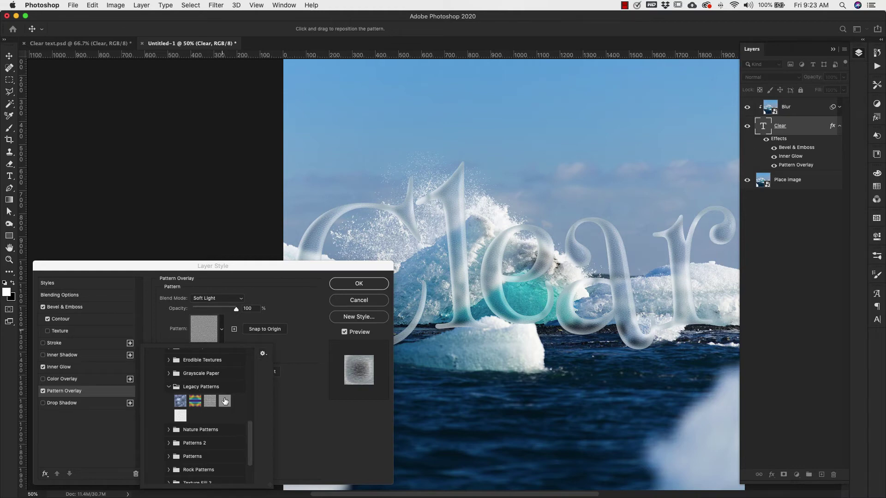
click(225, 401)
click(300, 420)
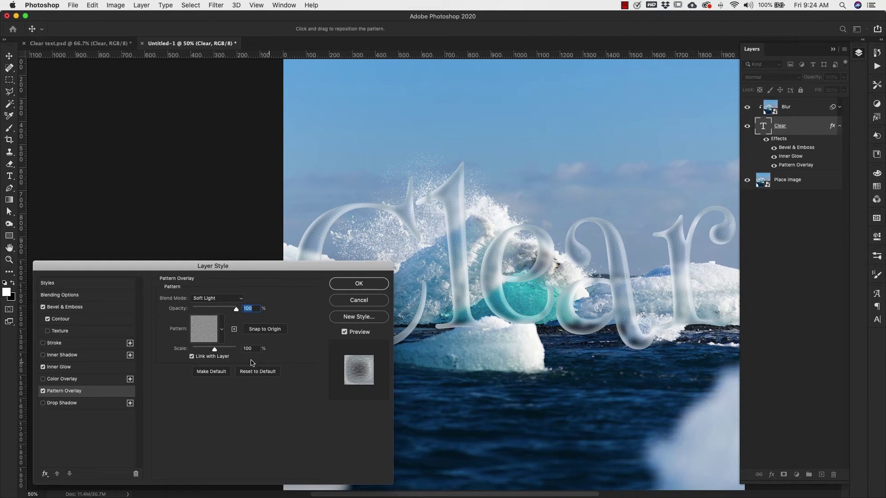
Change the pattern overlay scale to 7%
click(240, 348)
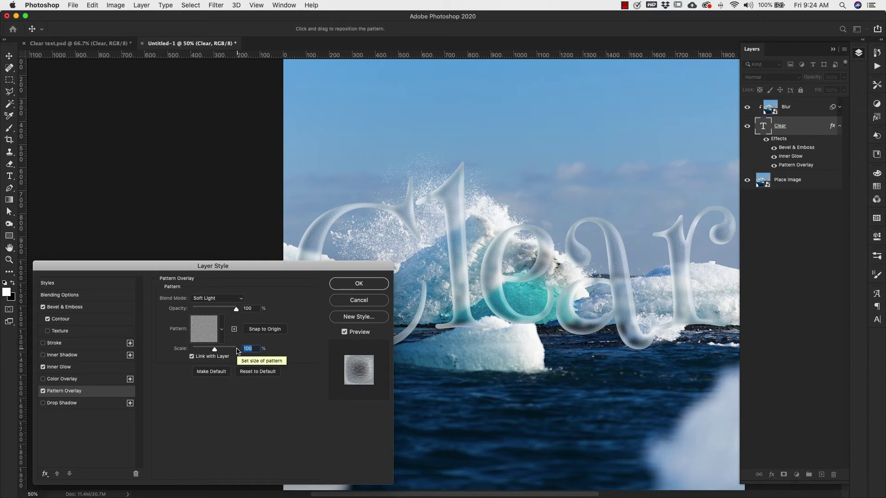
text(7)
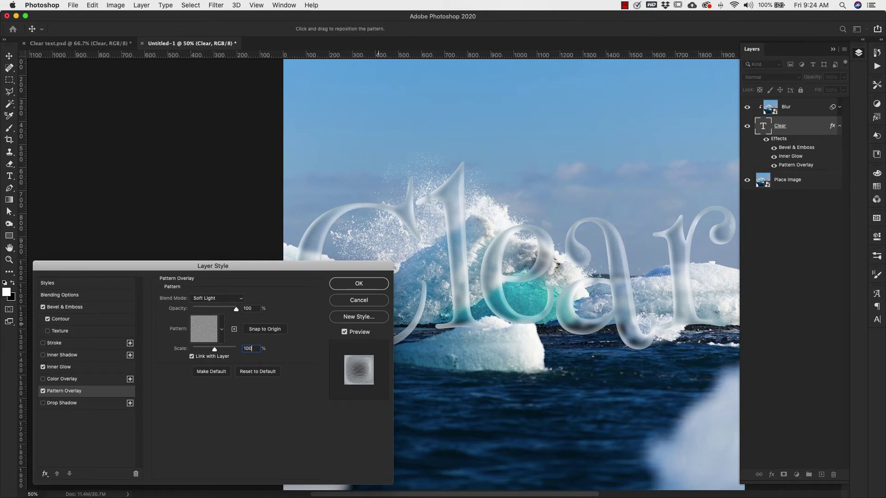
click(257, 374)
Add a Drop Shadow to the Clear text and set its colour
click(69, 404)
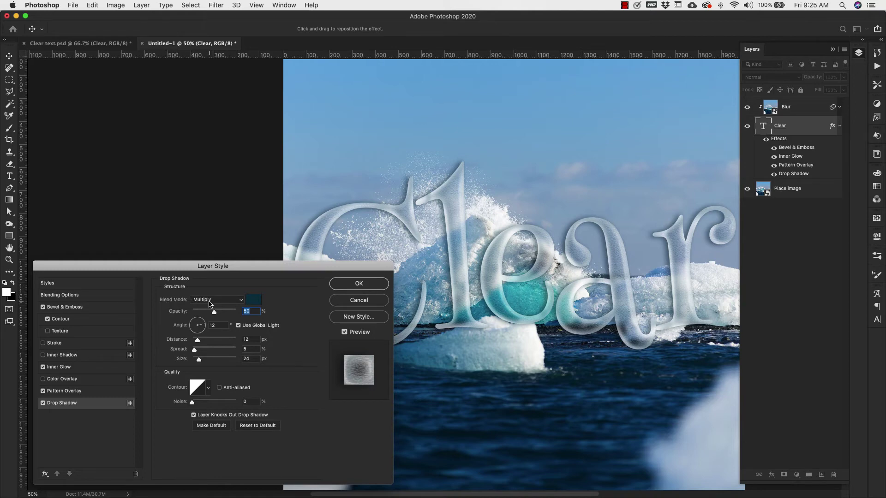
click(255, 300)
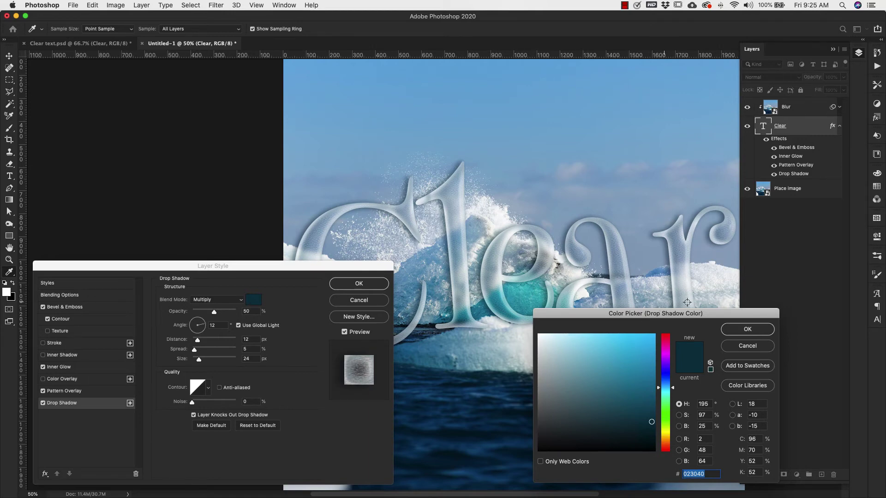
click(743, 329)
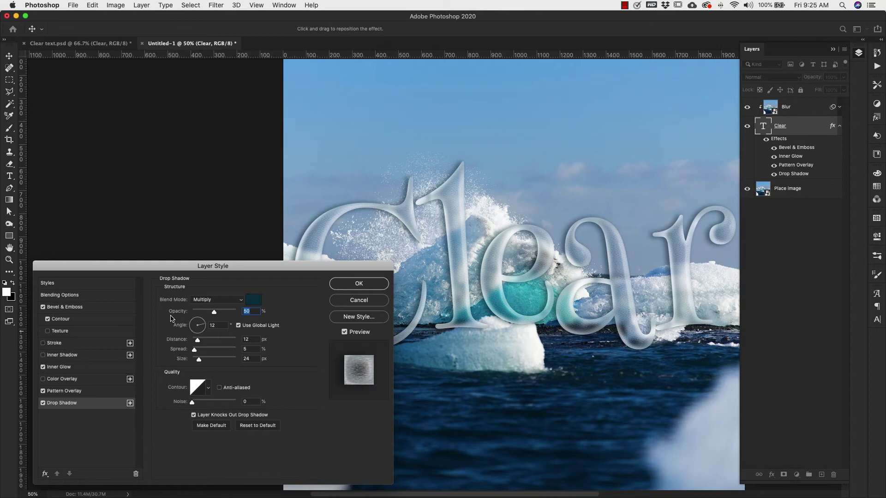
Turn off Use Global Light, set the shadow angle to 120°, and apply the layer style
click(217, 326)
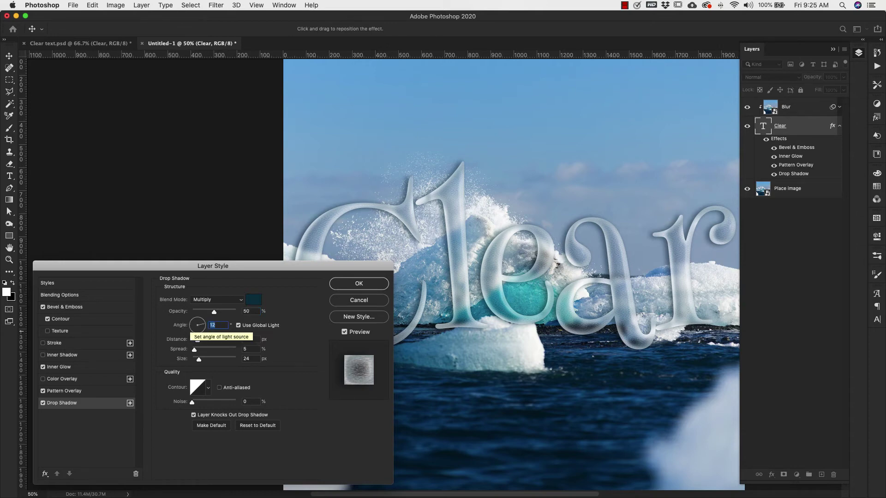
text(90)
click(238, 325)
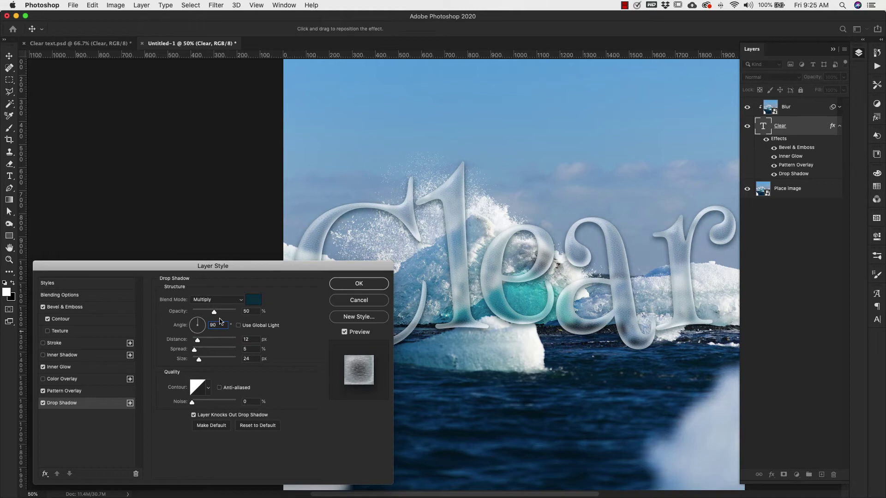
key(BackSpace)
key(BackSpace)
text(120)
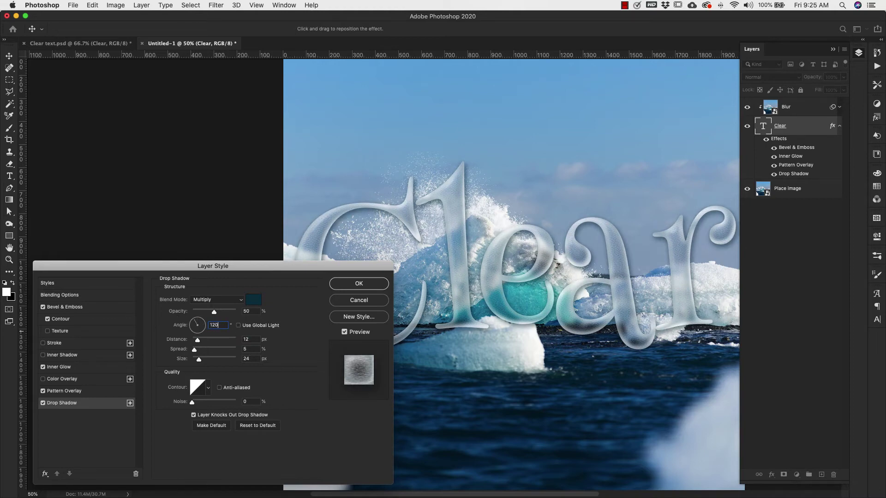
scroll(178, 329, left, 2)
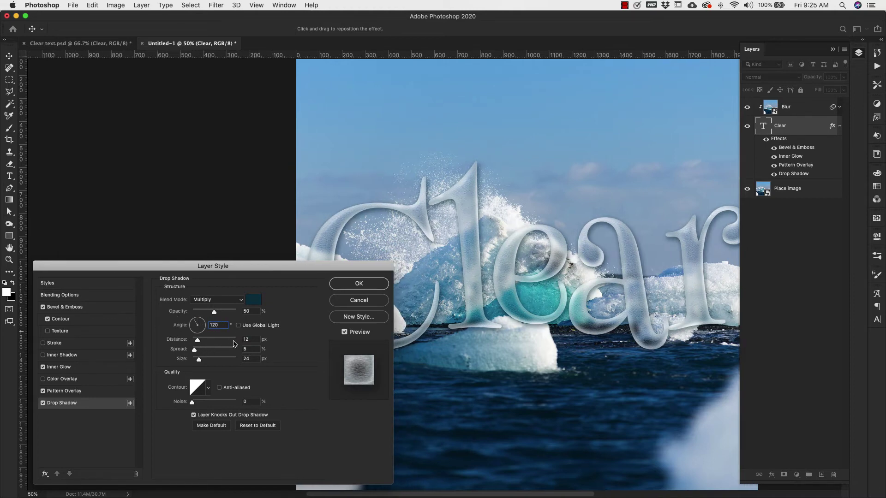
scroll(234, 344, right, 5)
scroll(221, 345, right, 1)
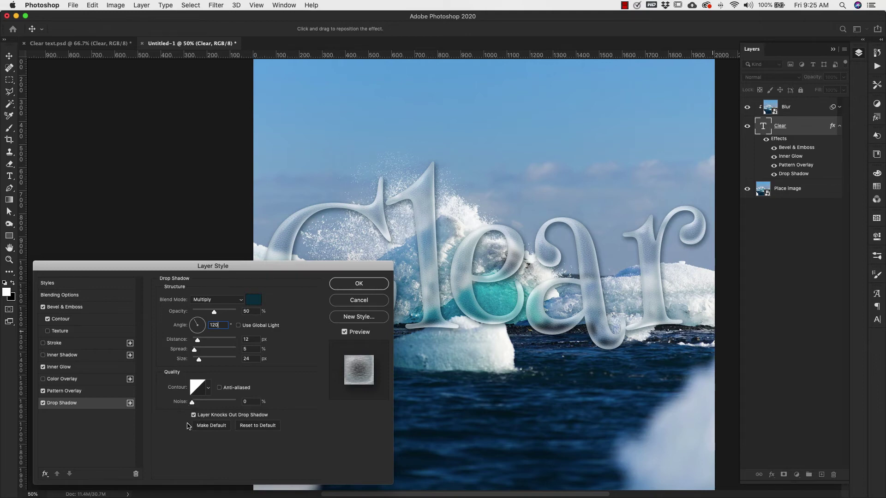
click(359, 283)
key(z)
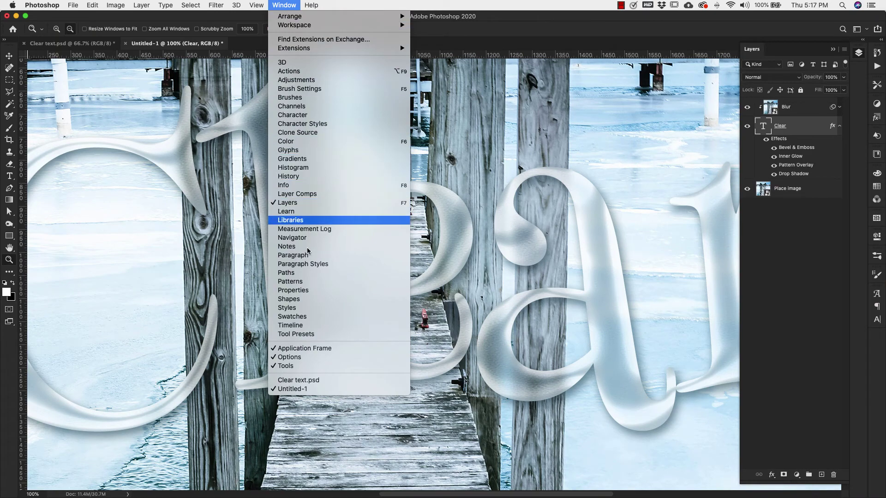
Open the Patterns panel and load the Legacy Patterns and More sets
click(298, 280)
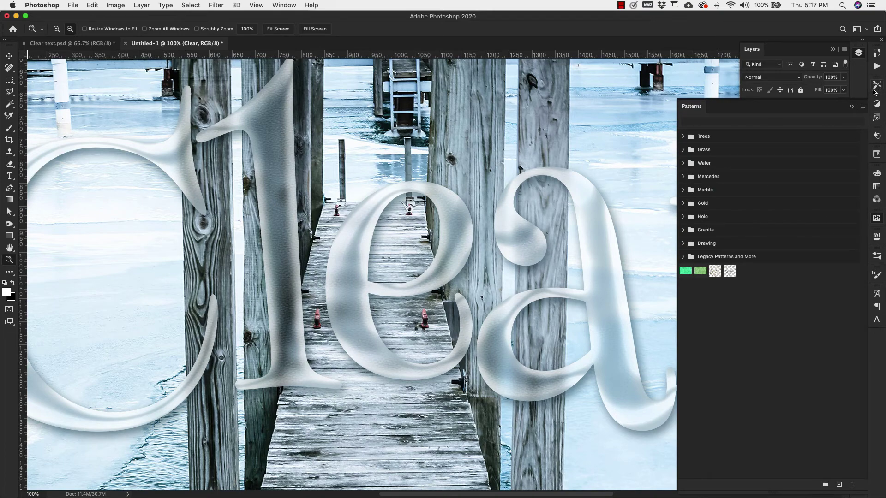
click(863, 107)
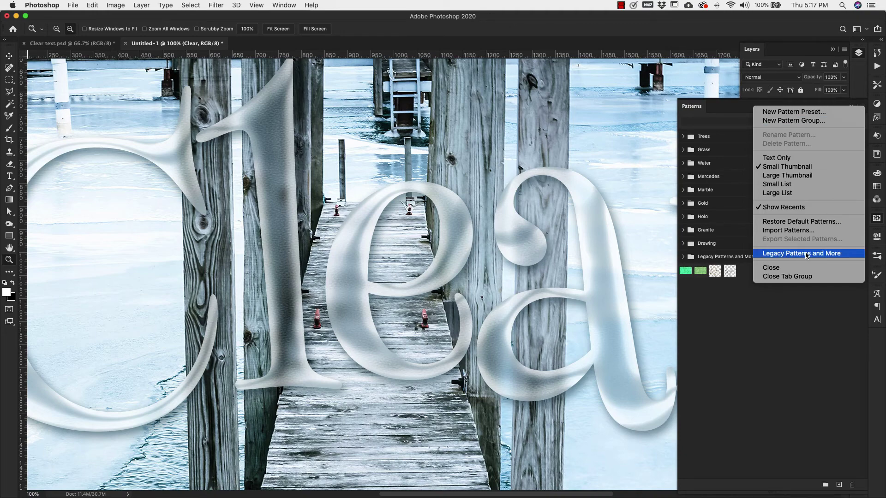
click(835, 254)
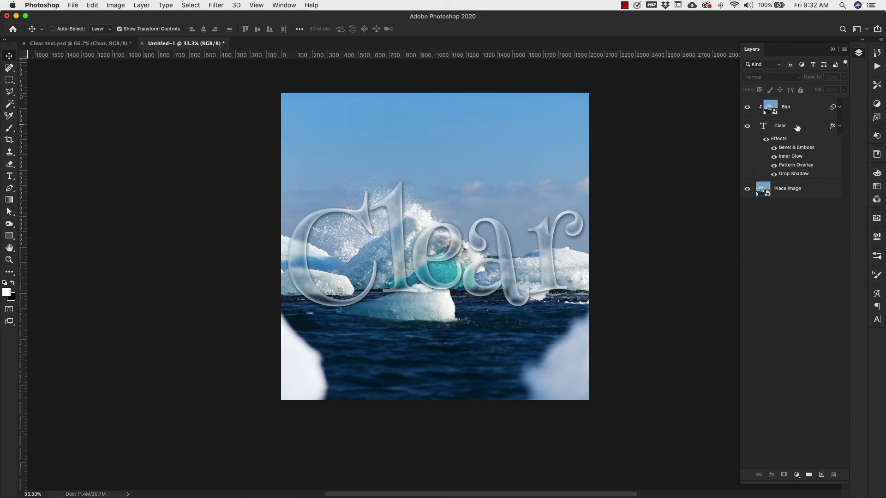
Duplicate the Clear text layer into a new Clear copy layer
click(798, 129)
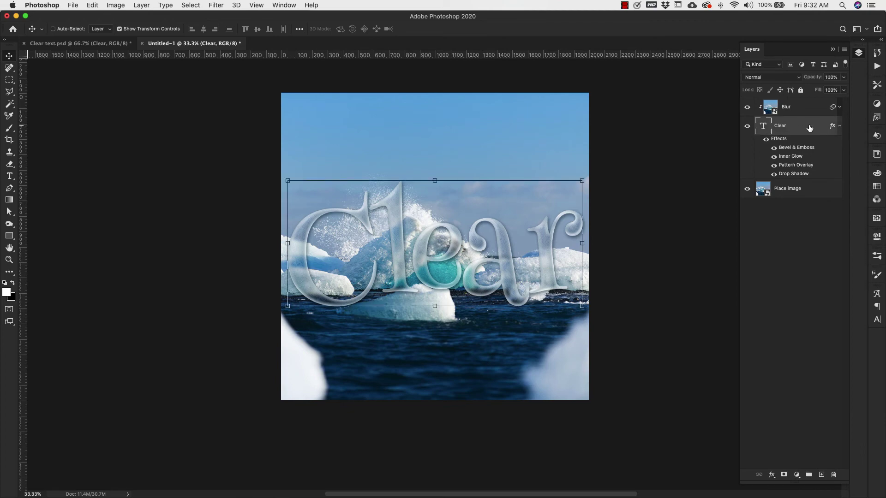
right_click(810, 128)
click(755, 109)
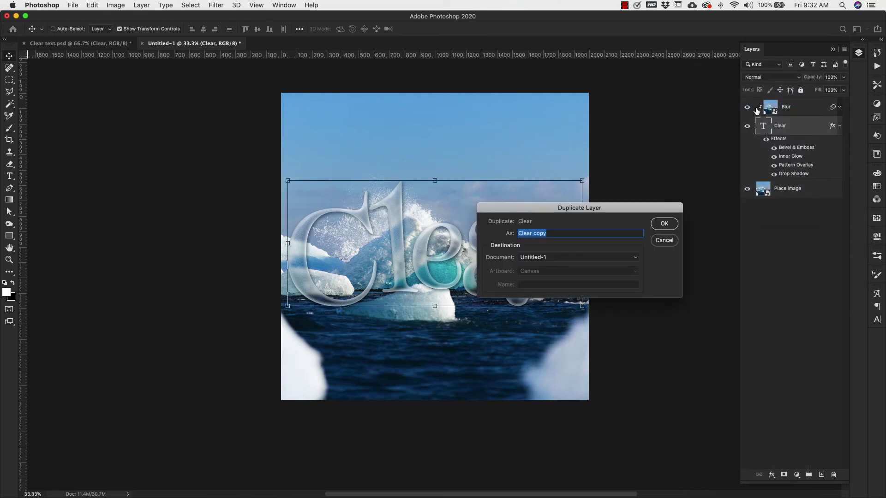
click(663, 224)
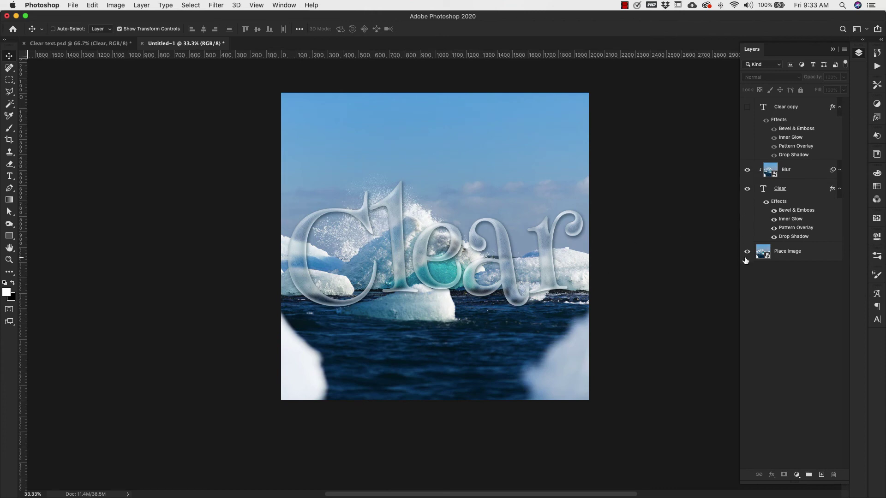
Compare with Blur toggled, set Clear copy's fill to 0%, then hide Clear copy
click(747, 170)
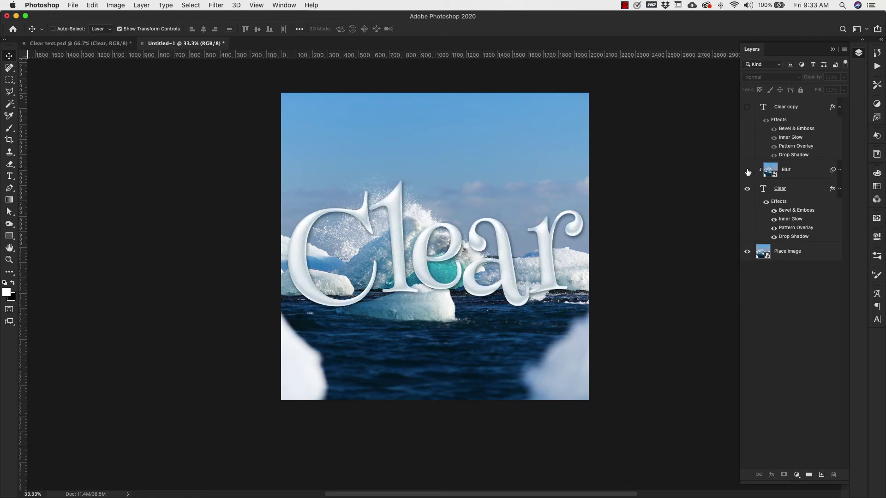
click(748, 171)
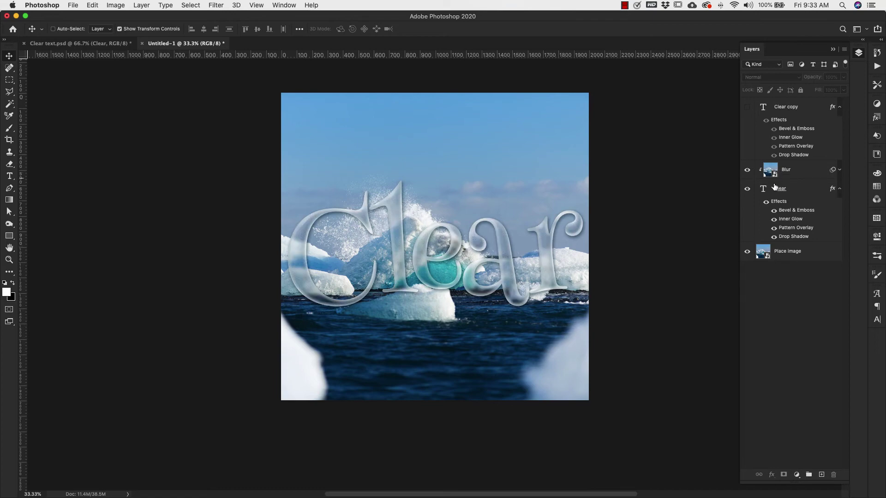
click(747, 107)
click(781, 108)
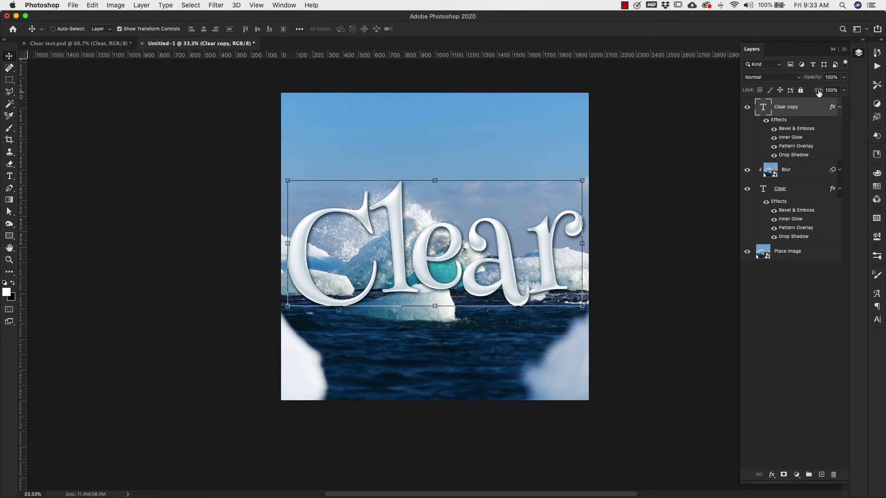
click(843, 90)
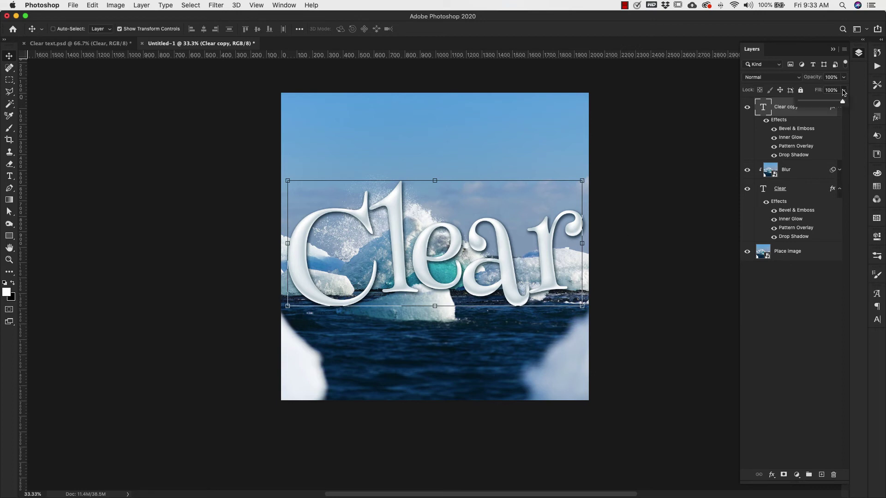
drag(843, 103, 791, 105)
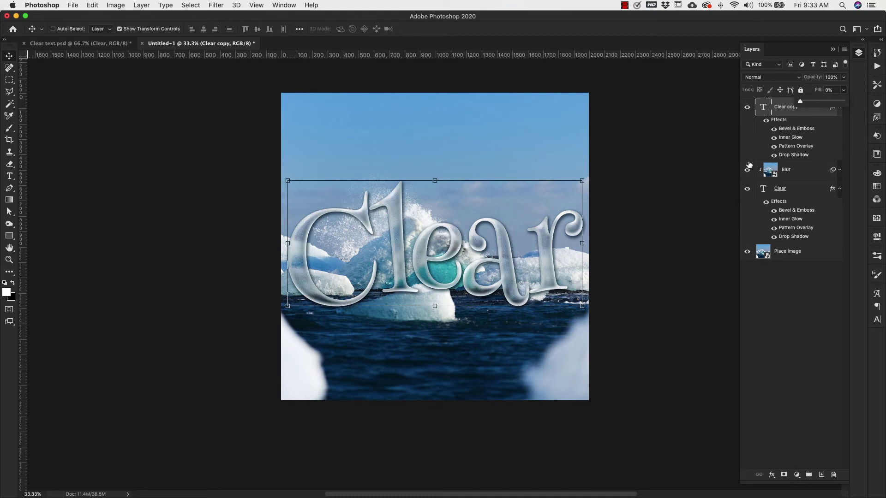
click(806, 314)
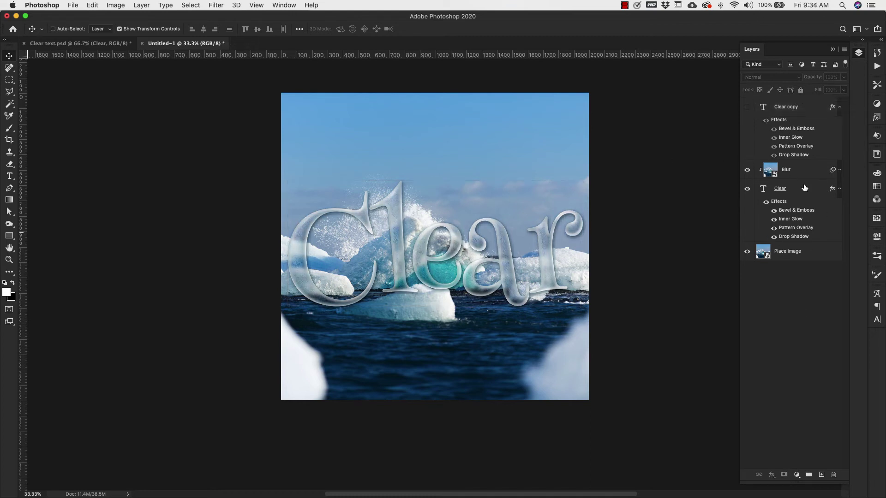
key(super+comma)
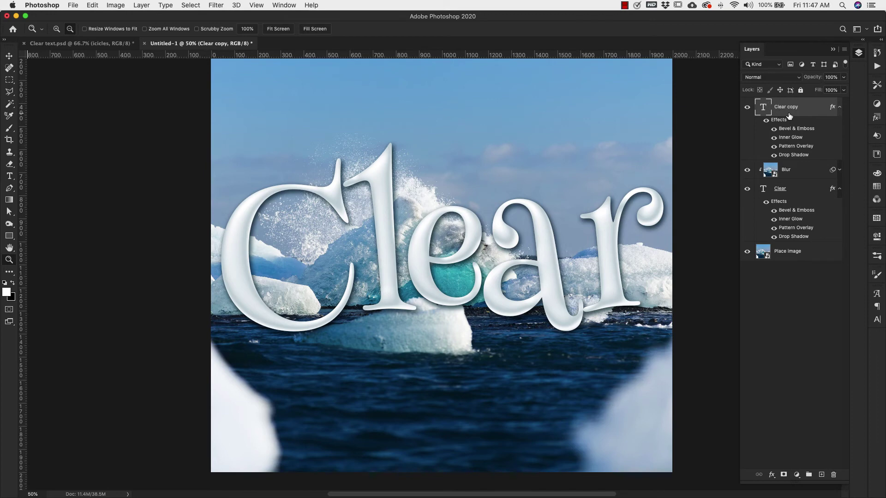
Disable Bevel & Emboss, Inner Glow, Pattern Overlay, Drop Shadow; enable a 2 px white Stroke at 100% opacity
double_click(823, 124)
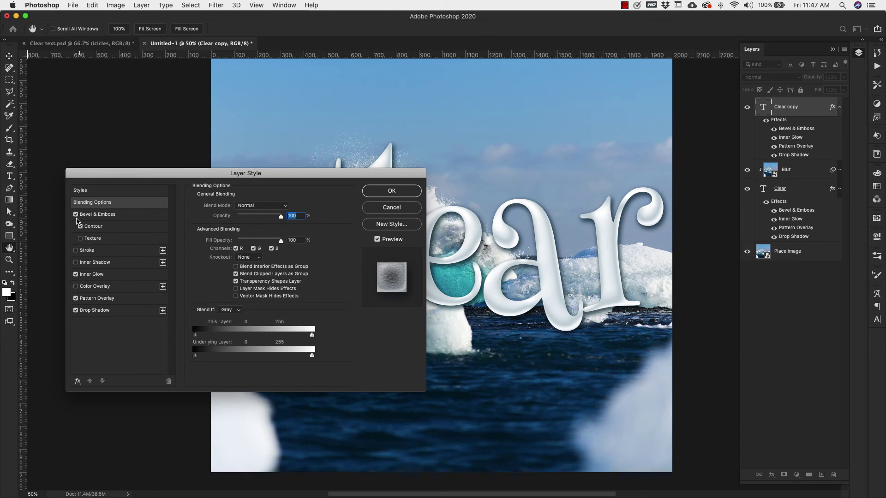
click(75, 215)
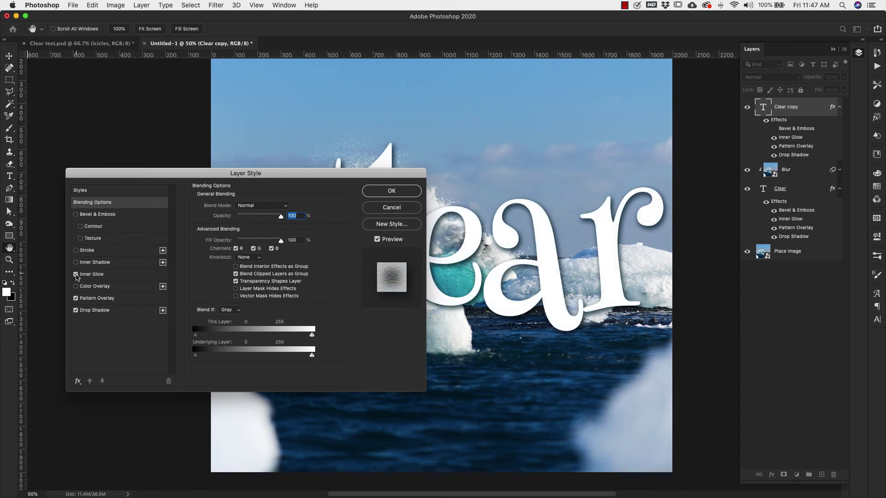
click(75, 275)
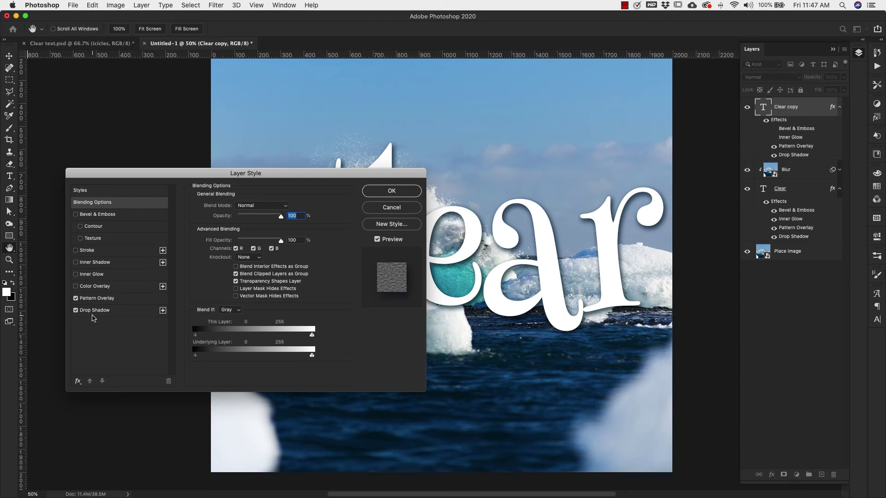
click(76, 298)
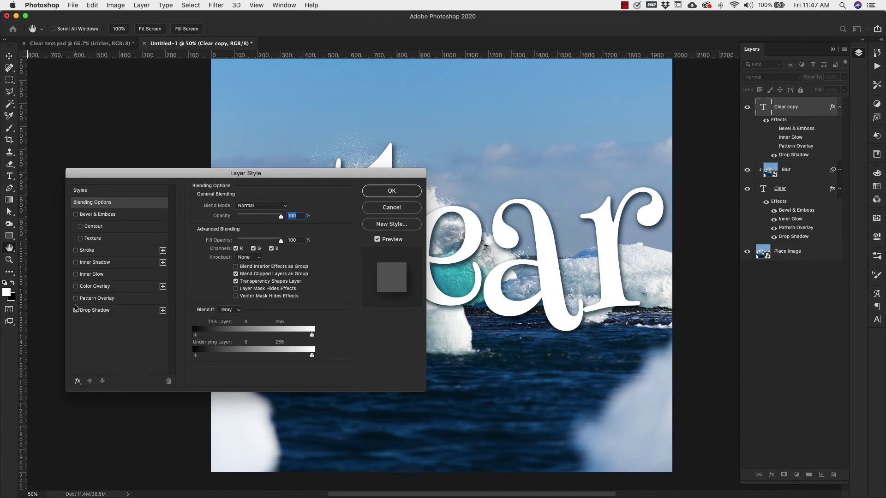
click(76, 311)
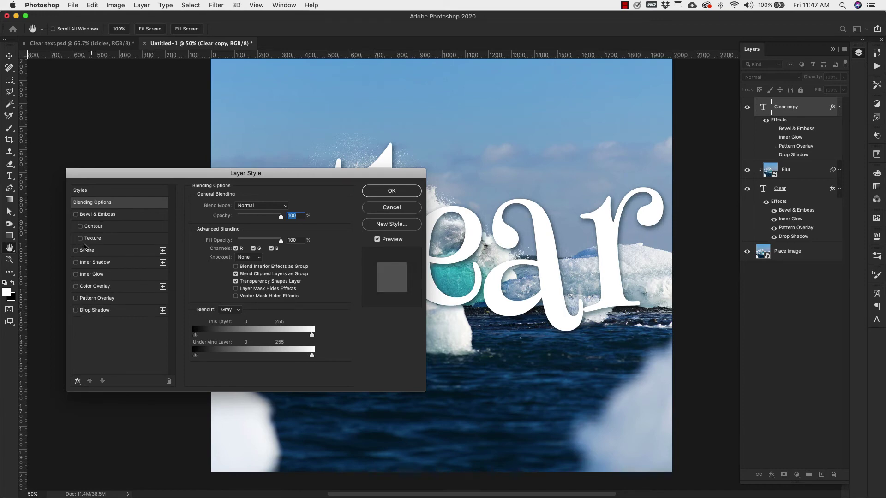
click(76, 250)
click(90, 253)
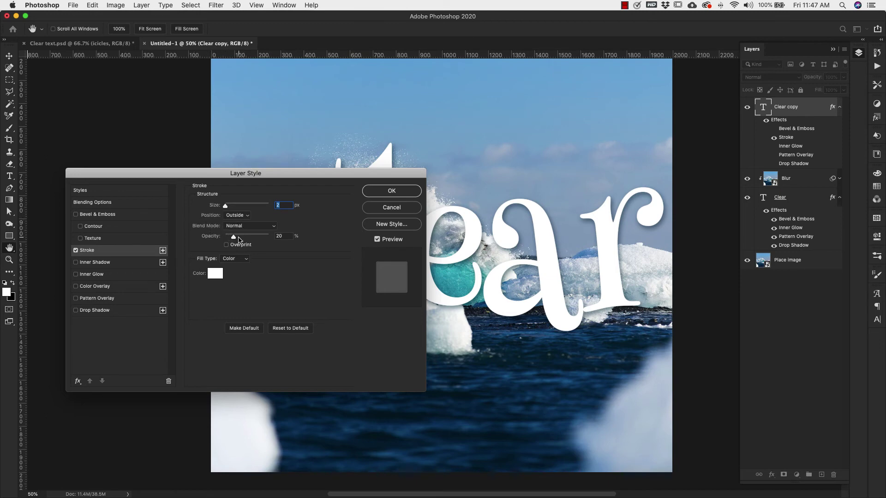
drag(233, 237, 277, 239)
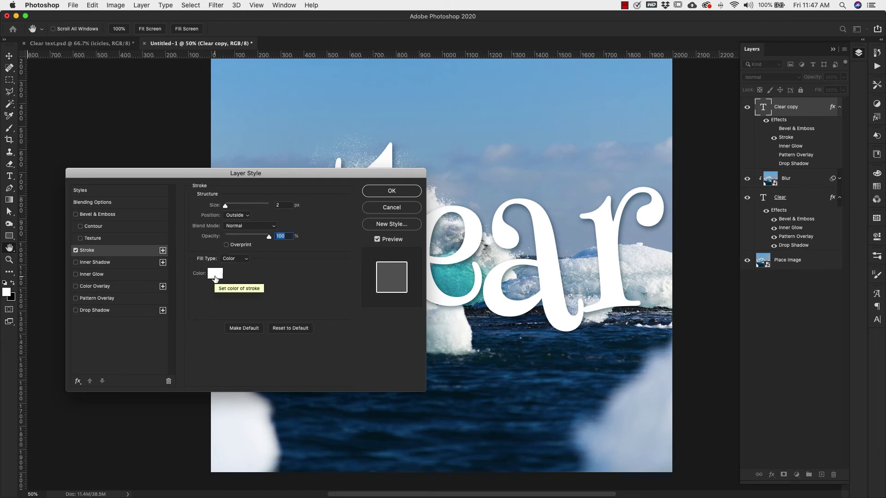
click(371, 192)
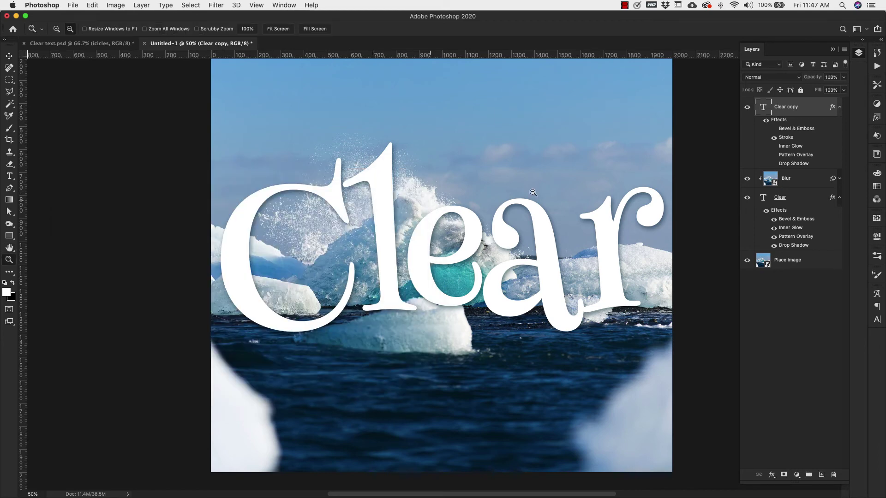
Hide Blur and Clear, set Clear copy's fill to 0%, and rasterize its layer style
drag(747, 179, 747, 198)
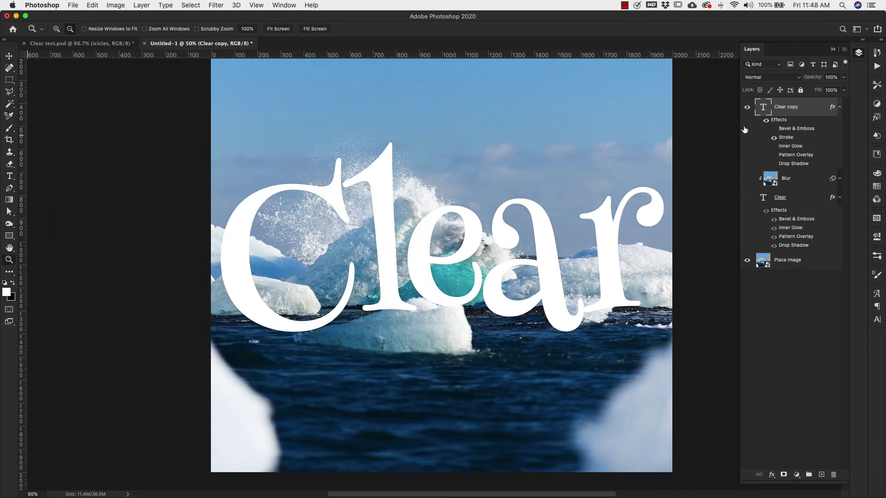
click(844, 91)
drag(843, 102, 797, 102)
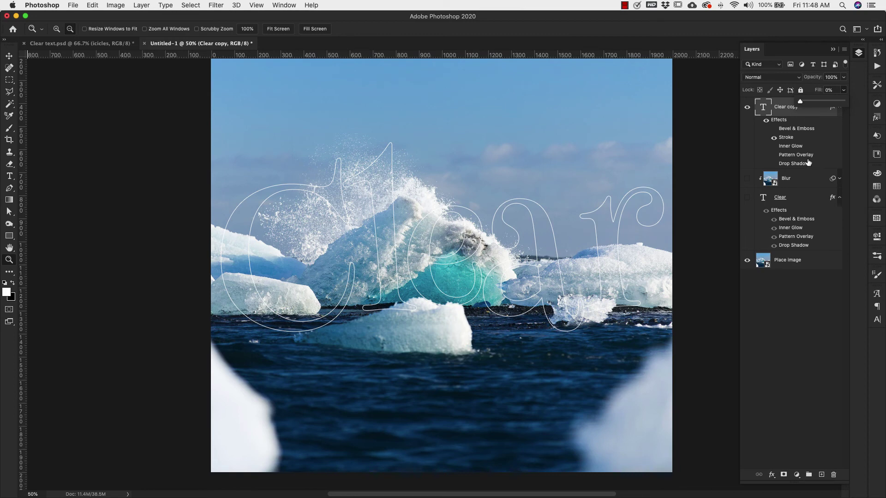
click(600, 265)
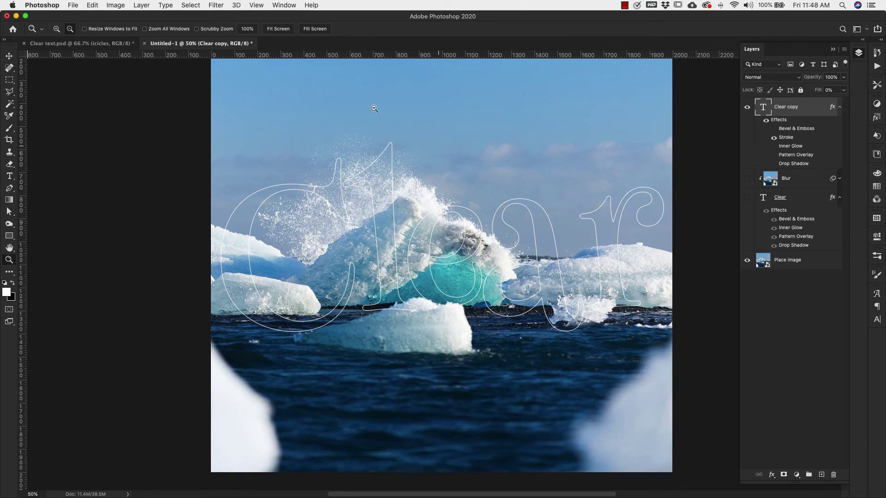
right_click(802, 107)
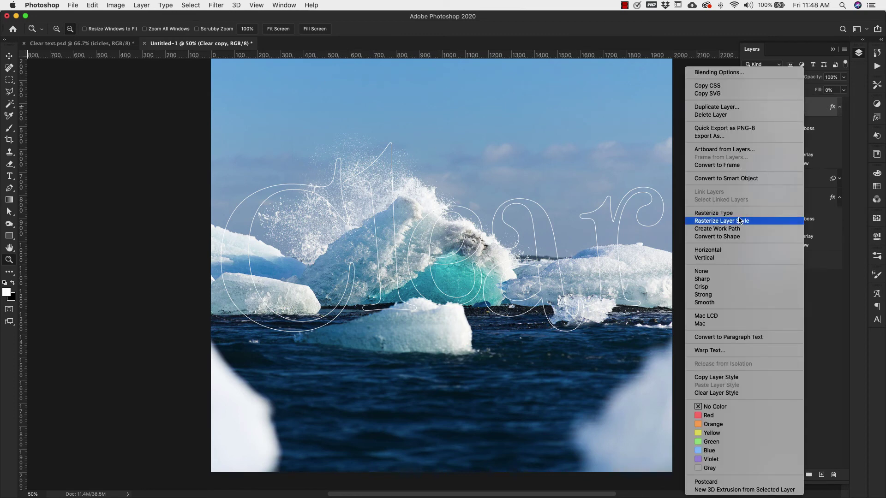
click(715, 221)
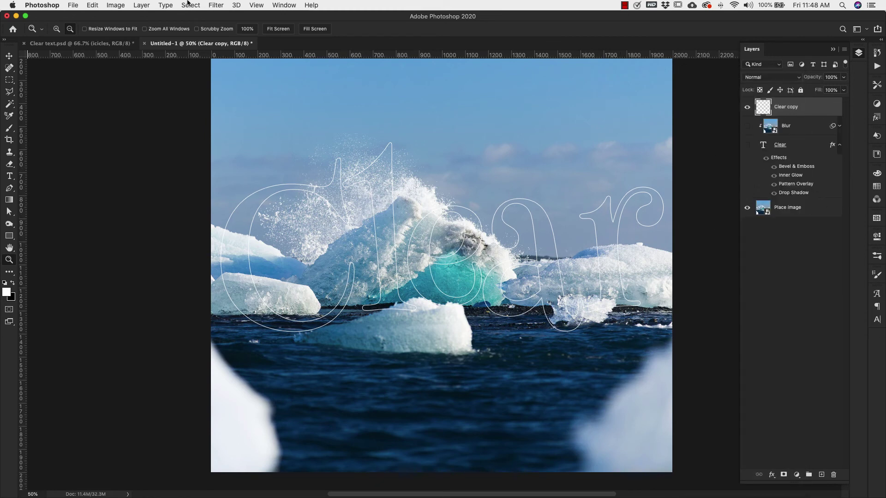
Rotate the Clear copy outline 90° clockwise
click(95, 5)
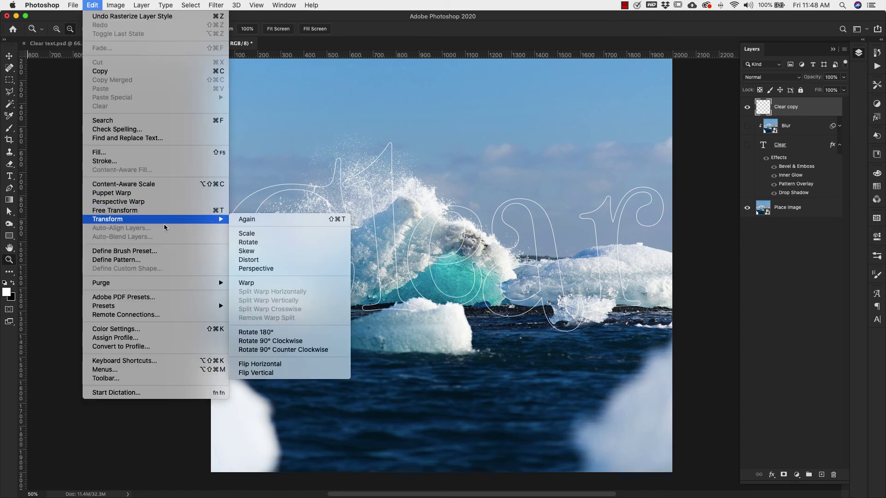
mouse_move(219, 220)
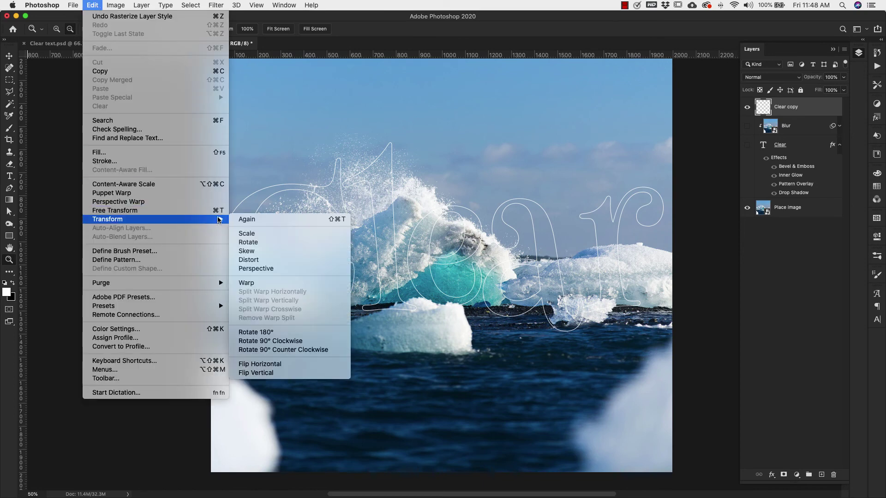
click(255, 342)
scroll(460, 310, up, 1)
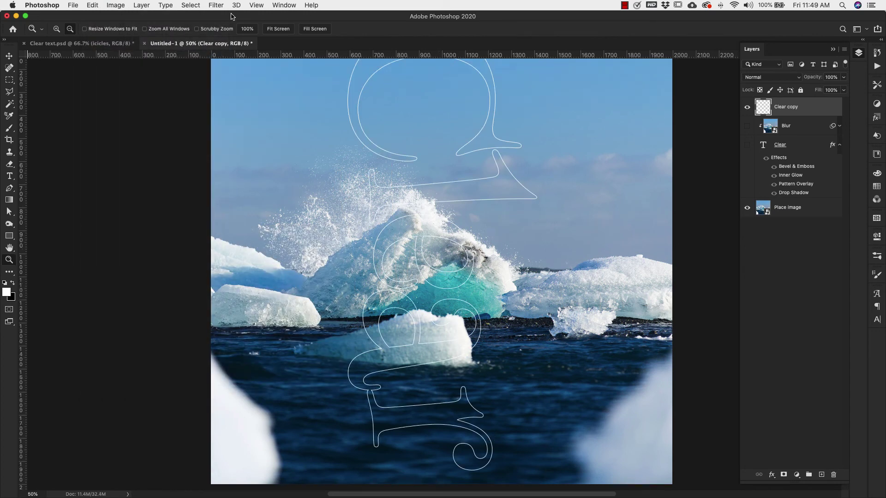
Apply the Stylize > Wind filter to the outline, then reapply it for stronger streaks
click(219, 7)
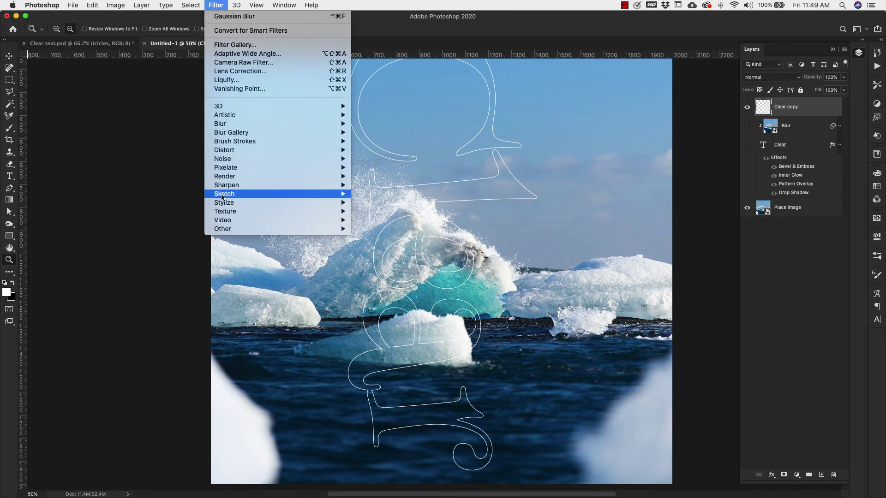
mouse_move(232, 205)
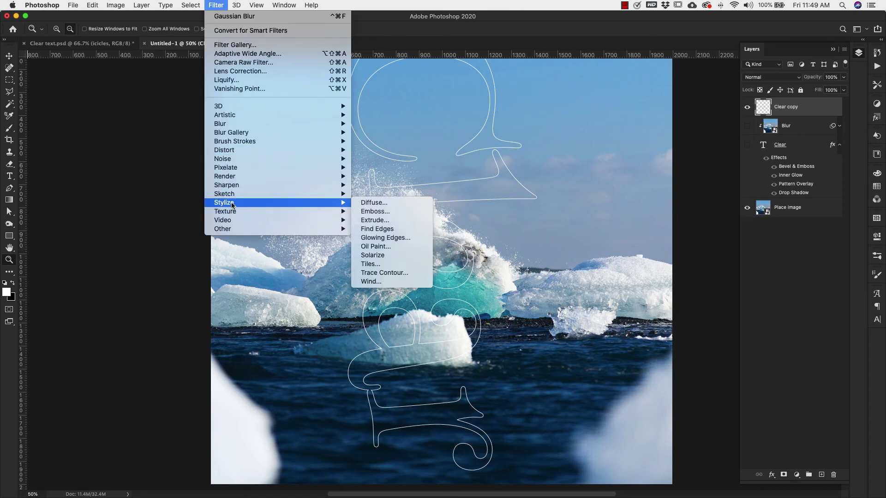
click(363, 281)
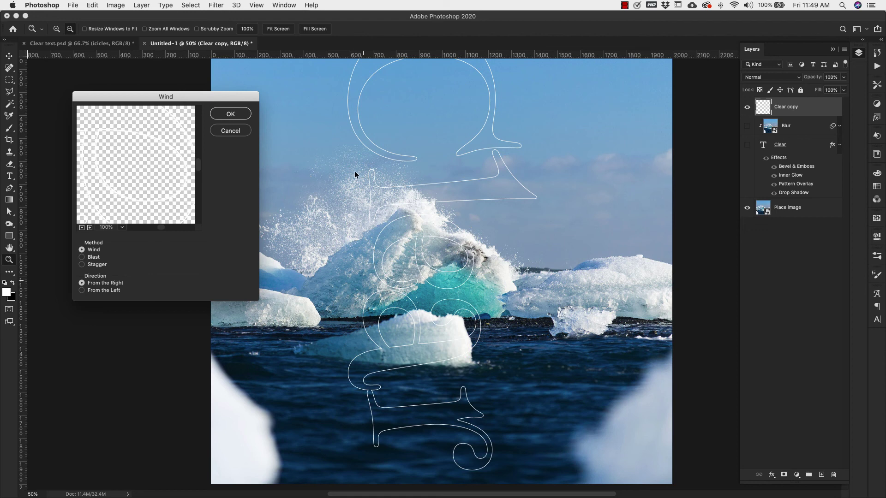
click(231, 113)
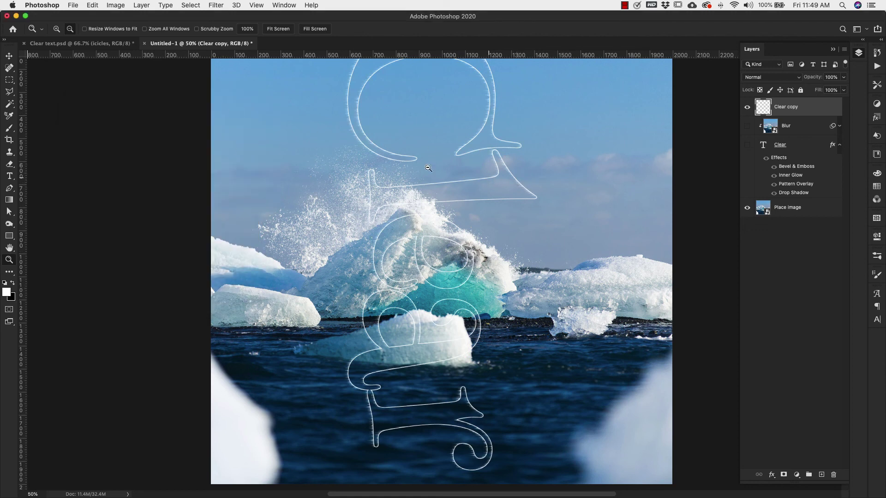
click(215, 6)
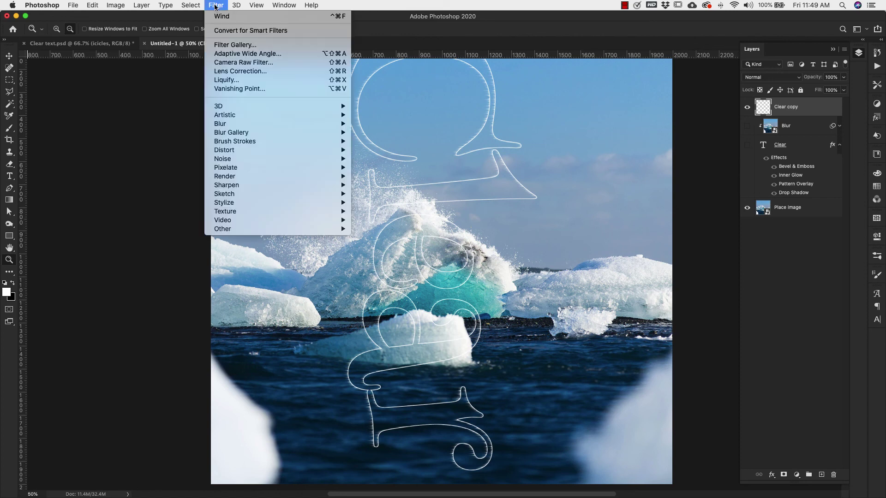
click(261, 18)
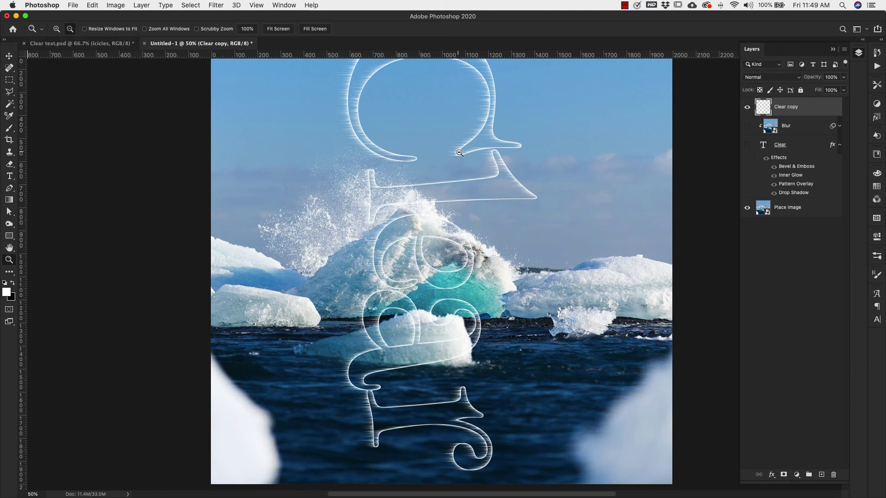
Rotate the streaked outline 90° counter-clockwise so the streaks hang downward
click(92, 6)
mouse_move(134, 221)
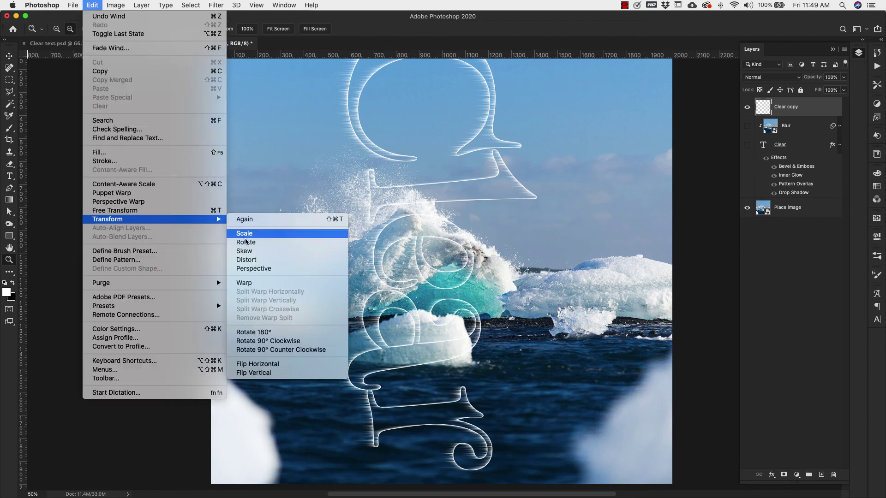
click(282, 350)
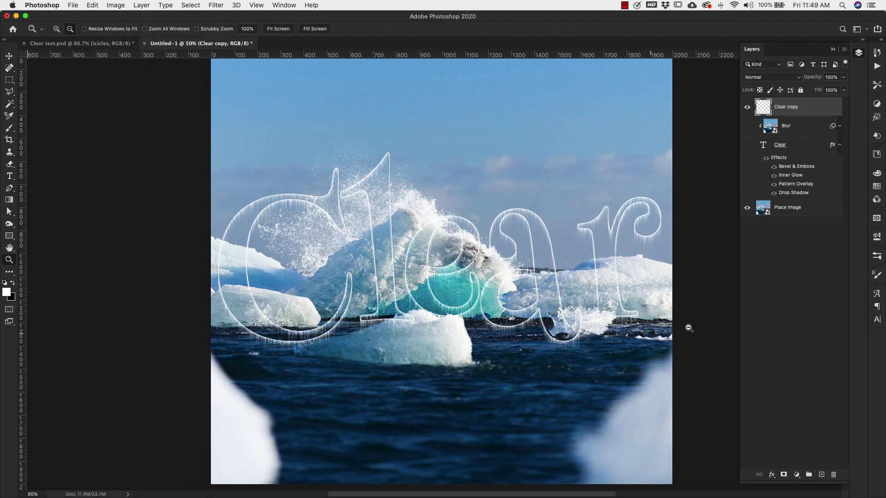
Show the Clear text layer and nudge Clear copy one pixel left and two up to align
click(747, 145)
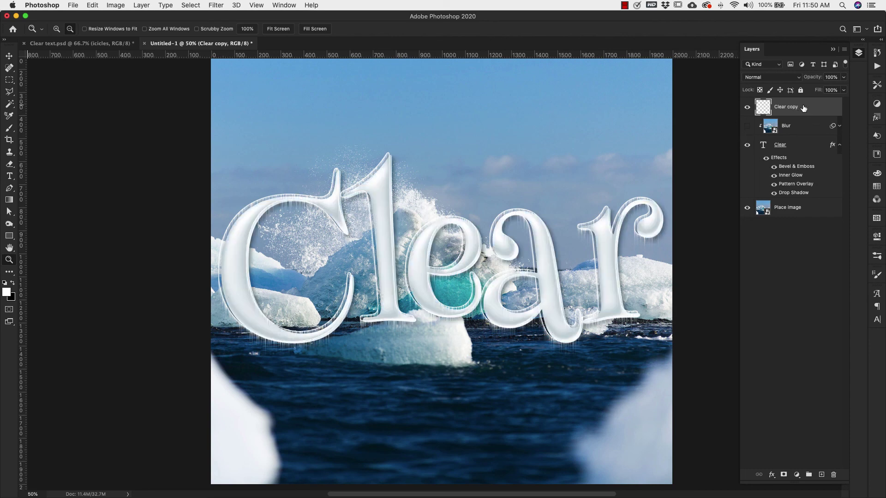
key(v)
drag(605, 174, 605, 173)
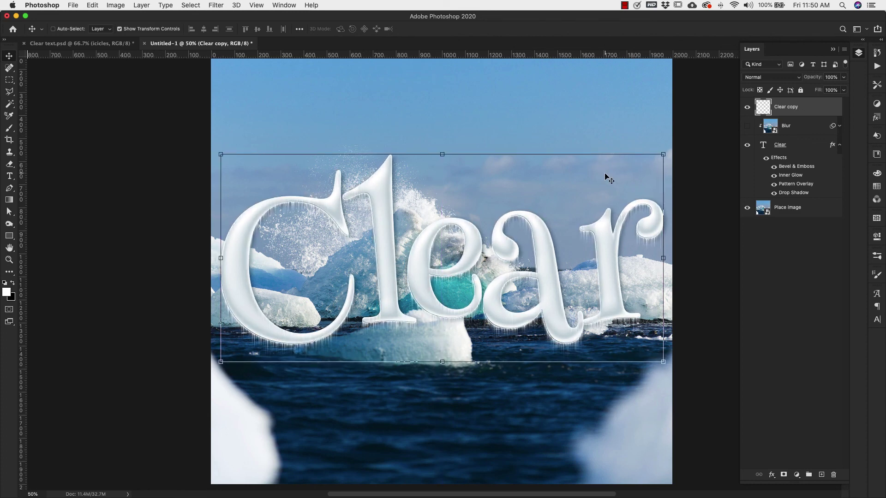
key(Left)
key(Up)
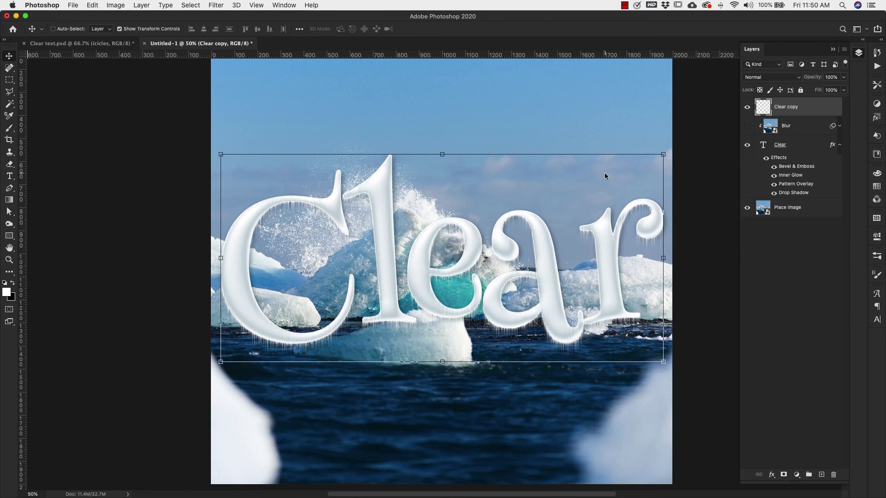
key(Up)
click(767, 283)
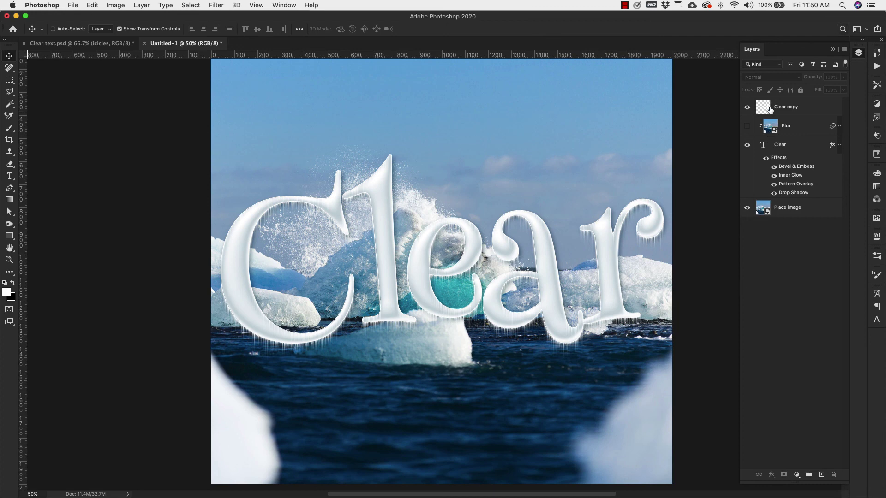
Clip Clear copy to the layer below, show the Blur layer, and zoom in on the lettering
click(807, 111)
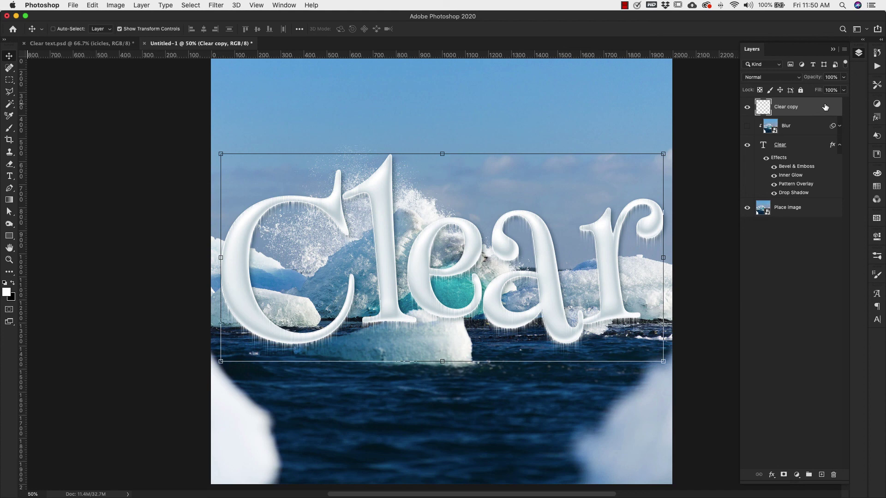
drag(825, 107, 811, 114)
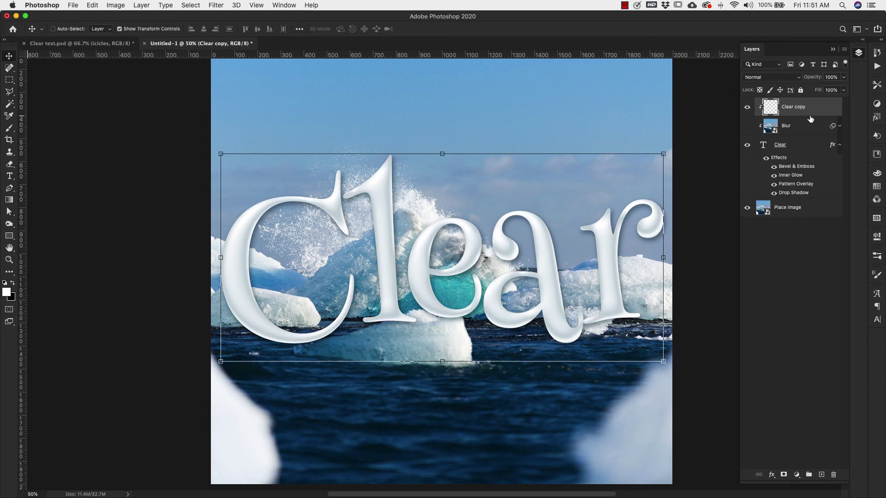
click(748, 126)
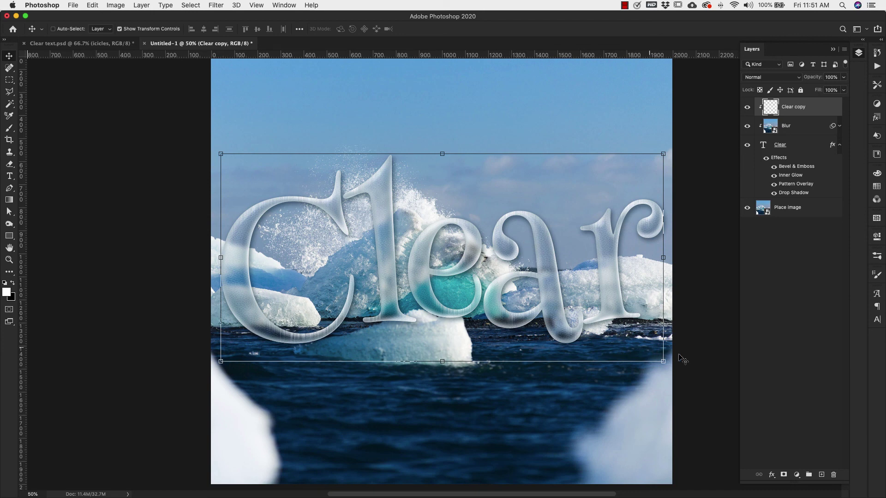
click(801, 328)
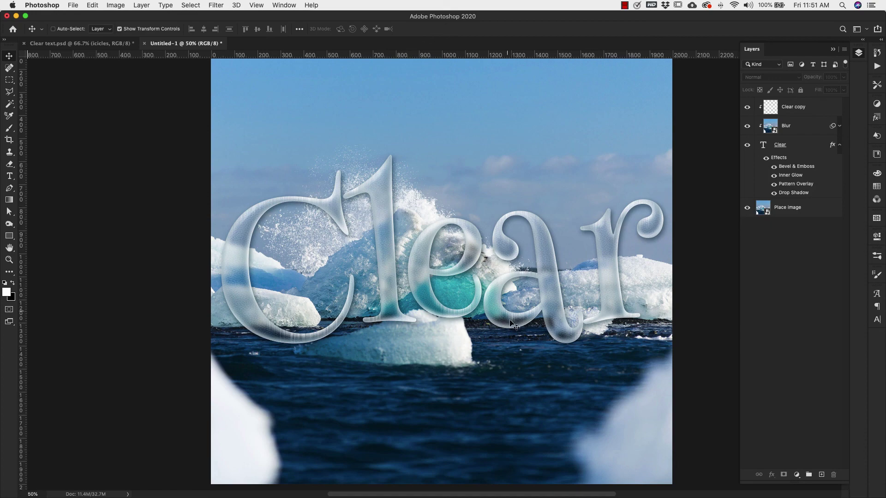
key(z)
click(508, 300)
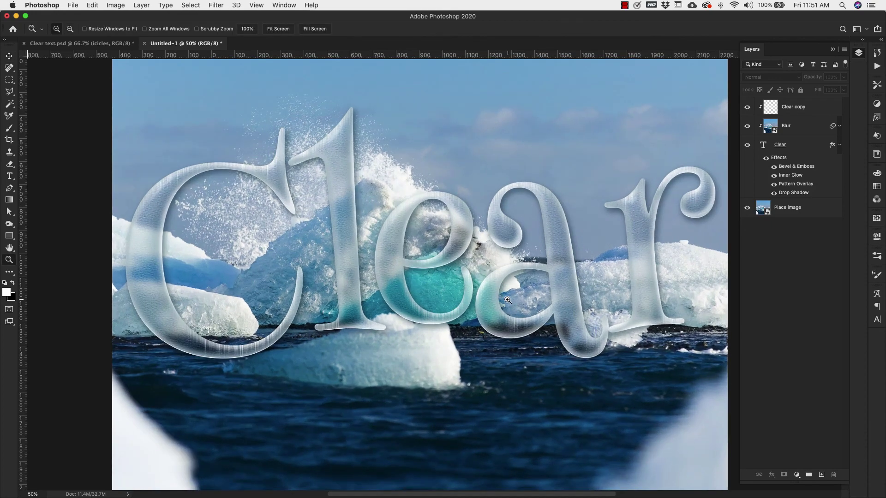
Zoom back out to 66.7%, then link Clear copy with the Clear text layer
click(507, 301)
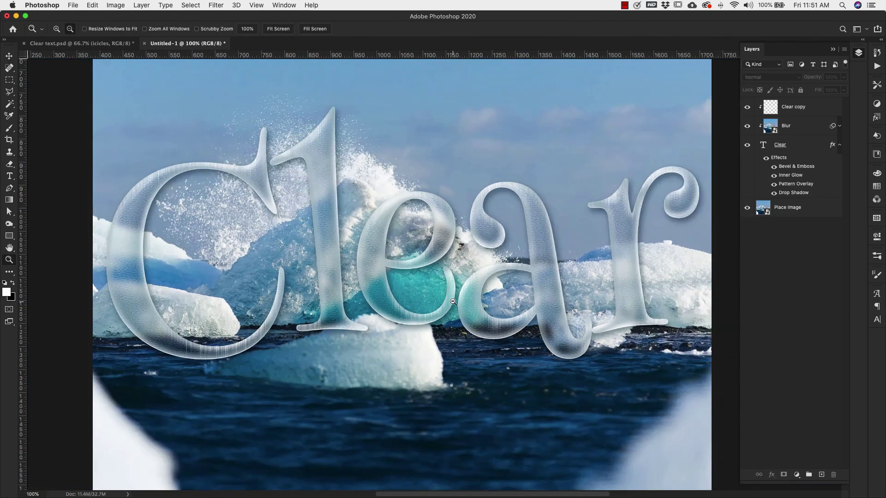
alt+click(453, 301)
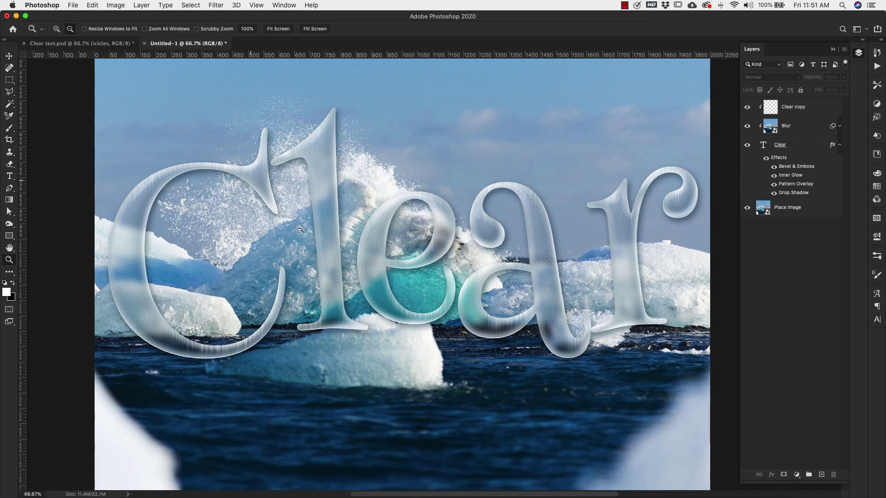
click(808, 110)
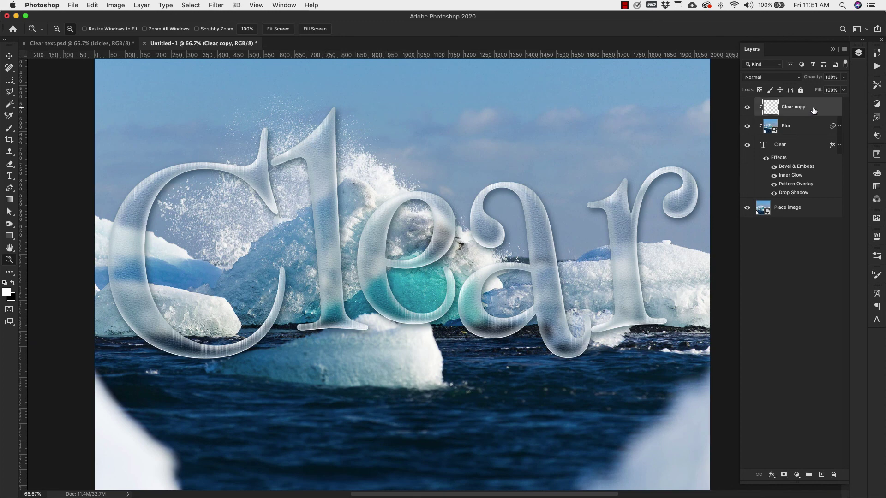
super+click(798, 148)
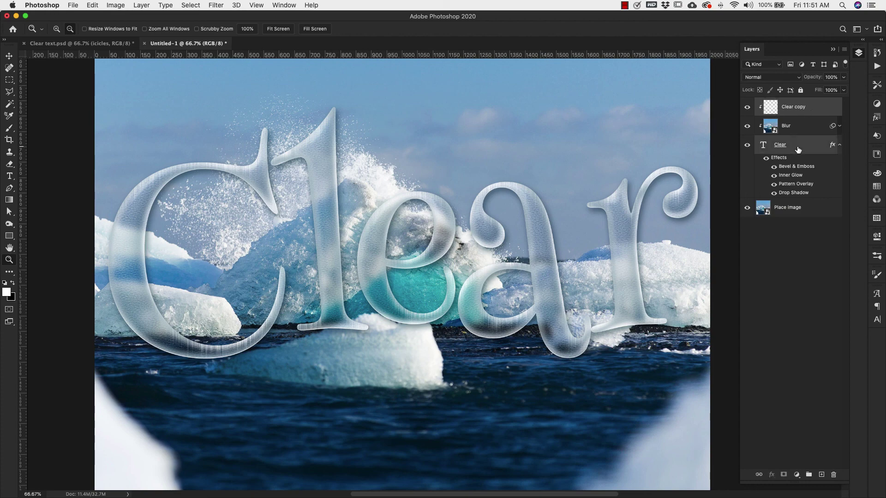
right_click(806, 148)
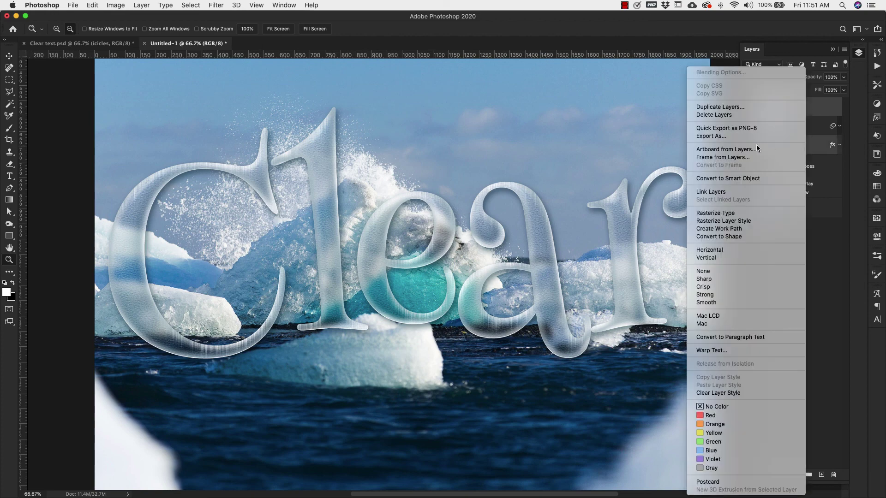
click(700, 192)
click(815, 154)
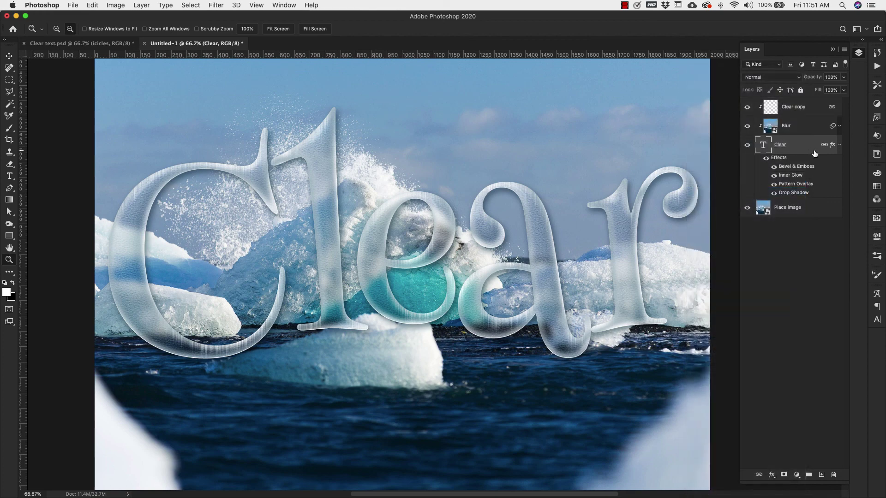